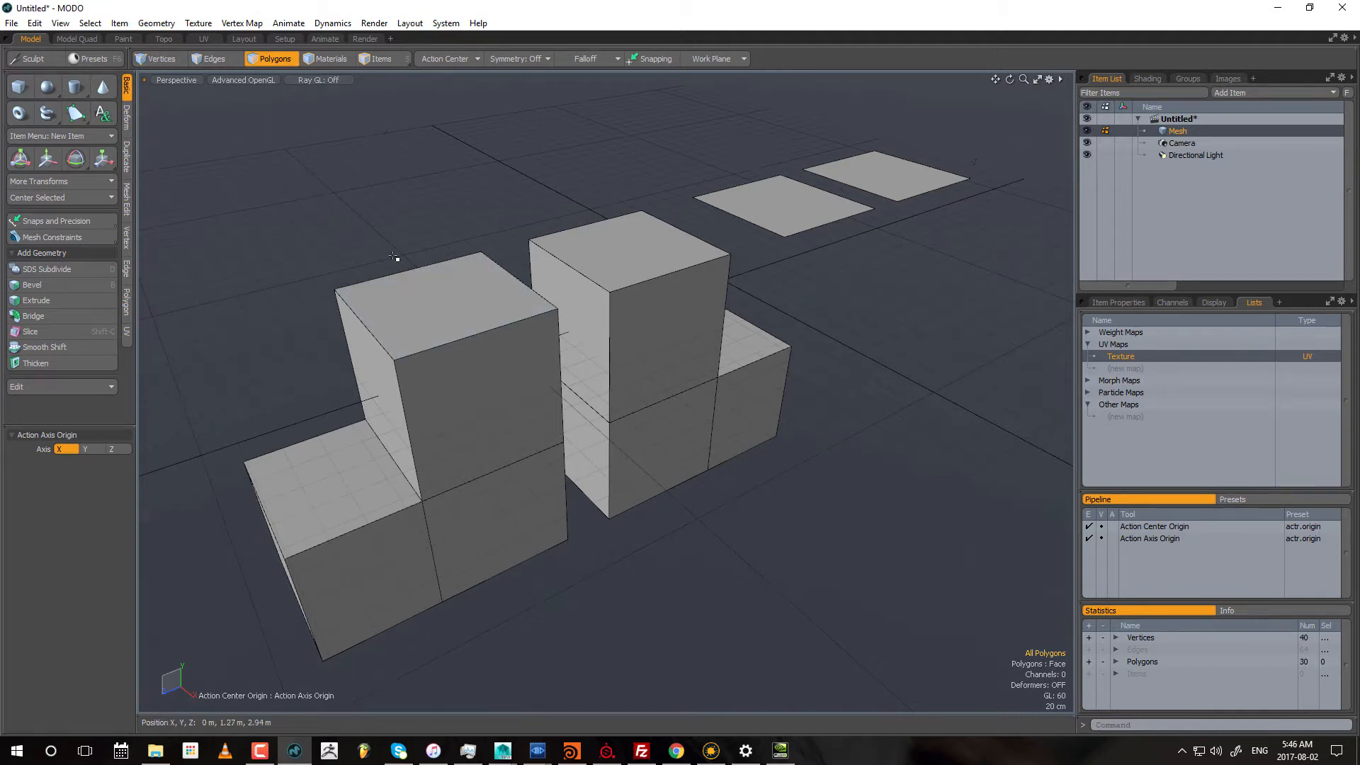
# Step: Bevel the left block's front top corner vertex that lies away from the other block, with an inset of about 24.2 cm
pyautogui.keyDown('alt'); pyautogui.keyDown('shift'); pyautogui.moveTo(434, 191); pyautogui.dragTo(394, 192); pyautogui.keyUp('shift'); pyautogui.keyUp('alt')
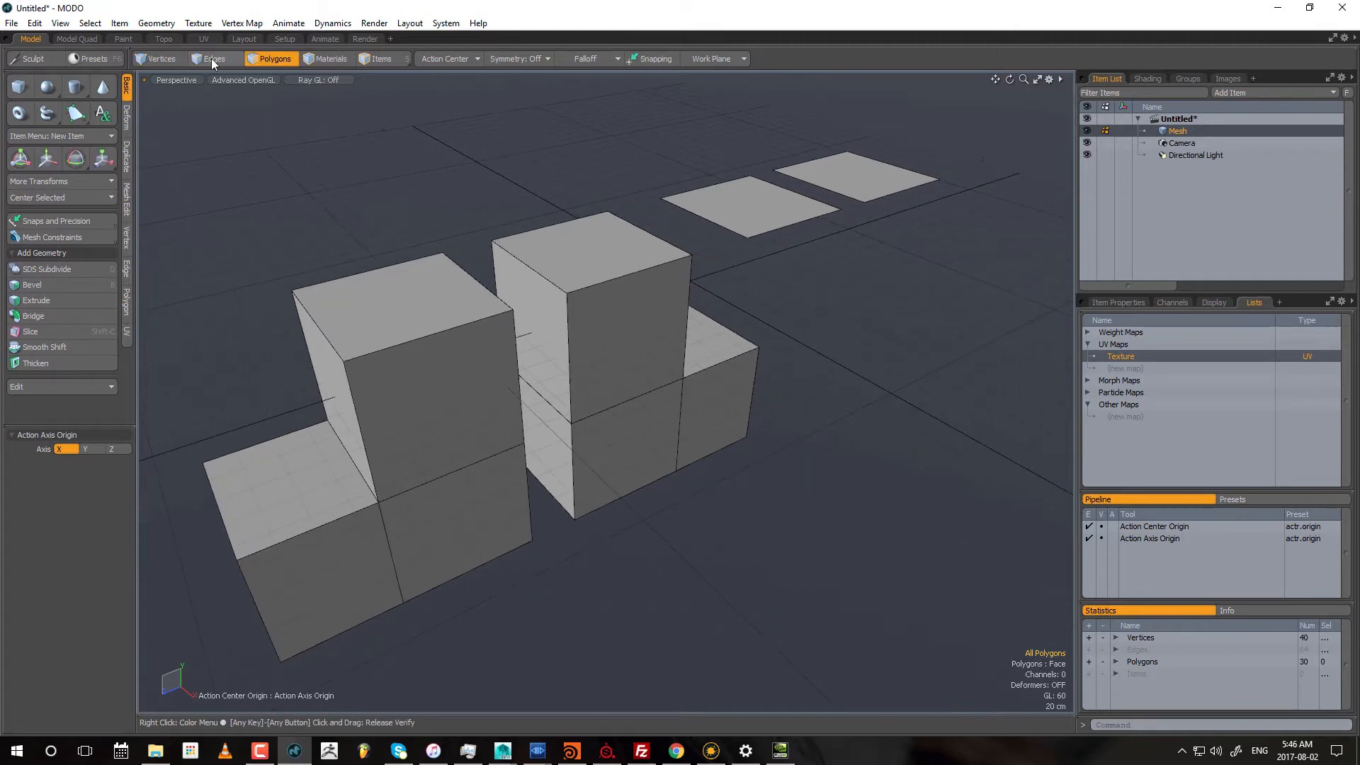
pyautogui.click(165, 60)
pyautogui.keyDown('alt'); pyautogui.keyDown('shift'); pyautogui.moveTo(374, 347); pyautogui.dragTo(413, 317); pyautogui.keyUp('shift'); pyautogui.keyUp('alt')
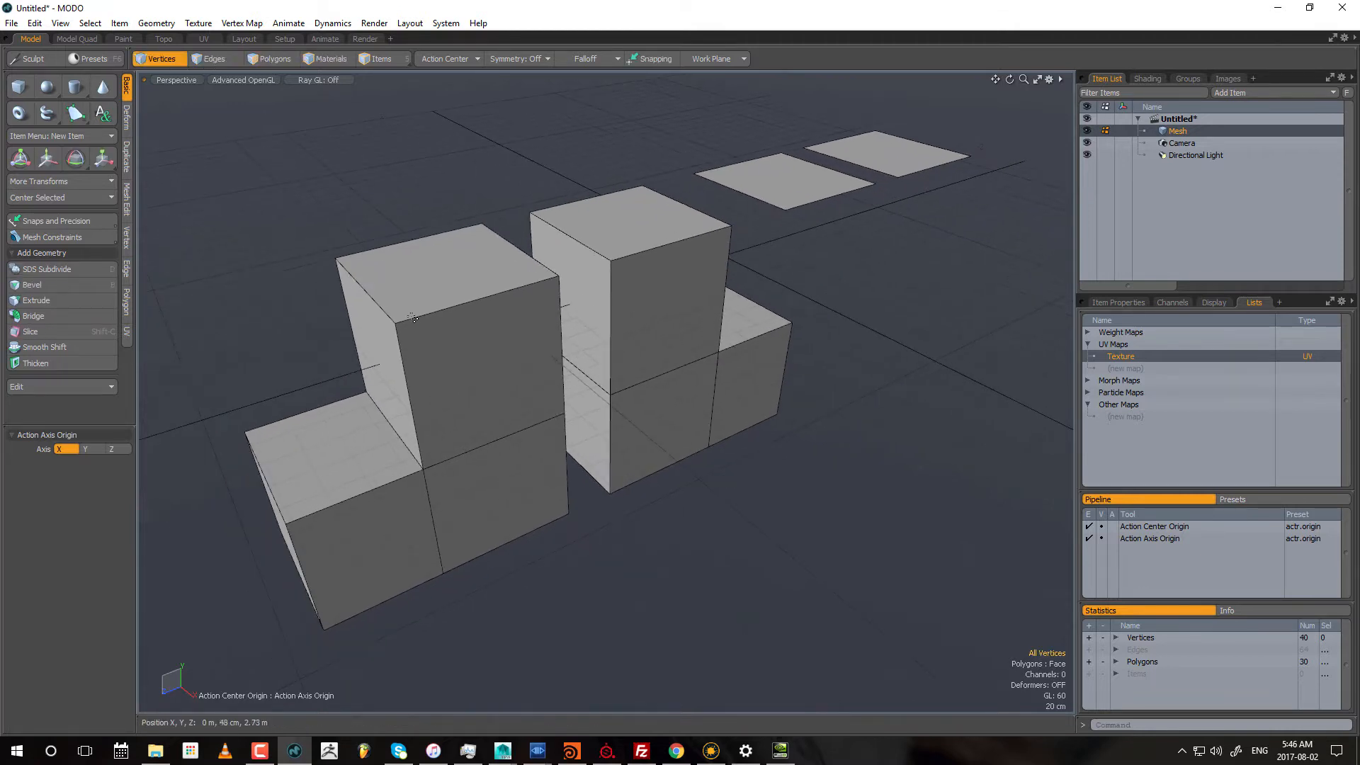
pyautogui.moveTo(376, 290); pyautogui.dragTo(447, 350, button='right')
pyautogui.keyDown('alt'); pyautogui.keyDown('shift'); pyautogui.moveTo(457, 339); pyautogui.dragTo(535, 324); pyautogui.keyUp('shift'); pyautogui.keyUp('alt')
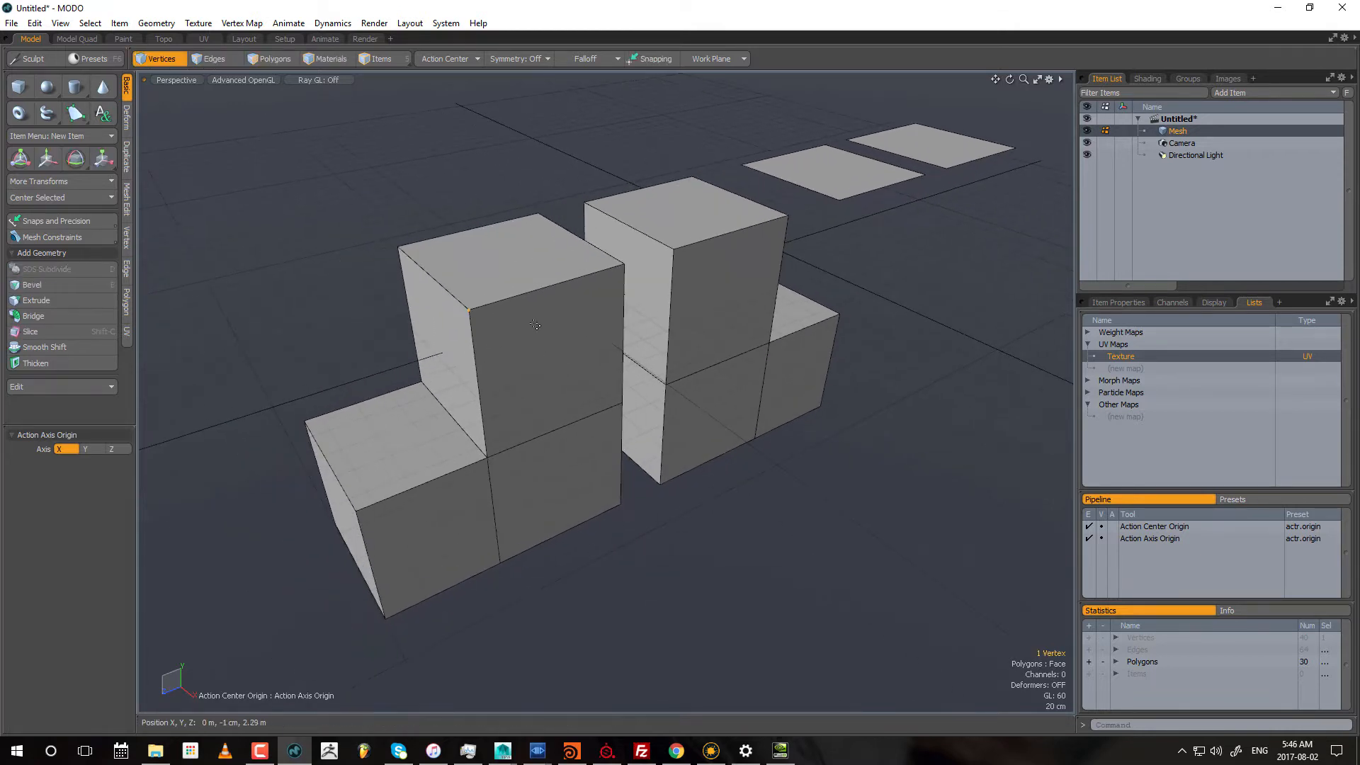
pyautogui.press('b')
pyautogui.keyDown('alt'); pyautogui.moveTo(436, 357); pyautogui.dragTo(411, 447); pyautogui.keyUp('alt')
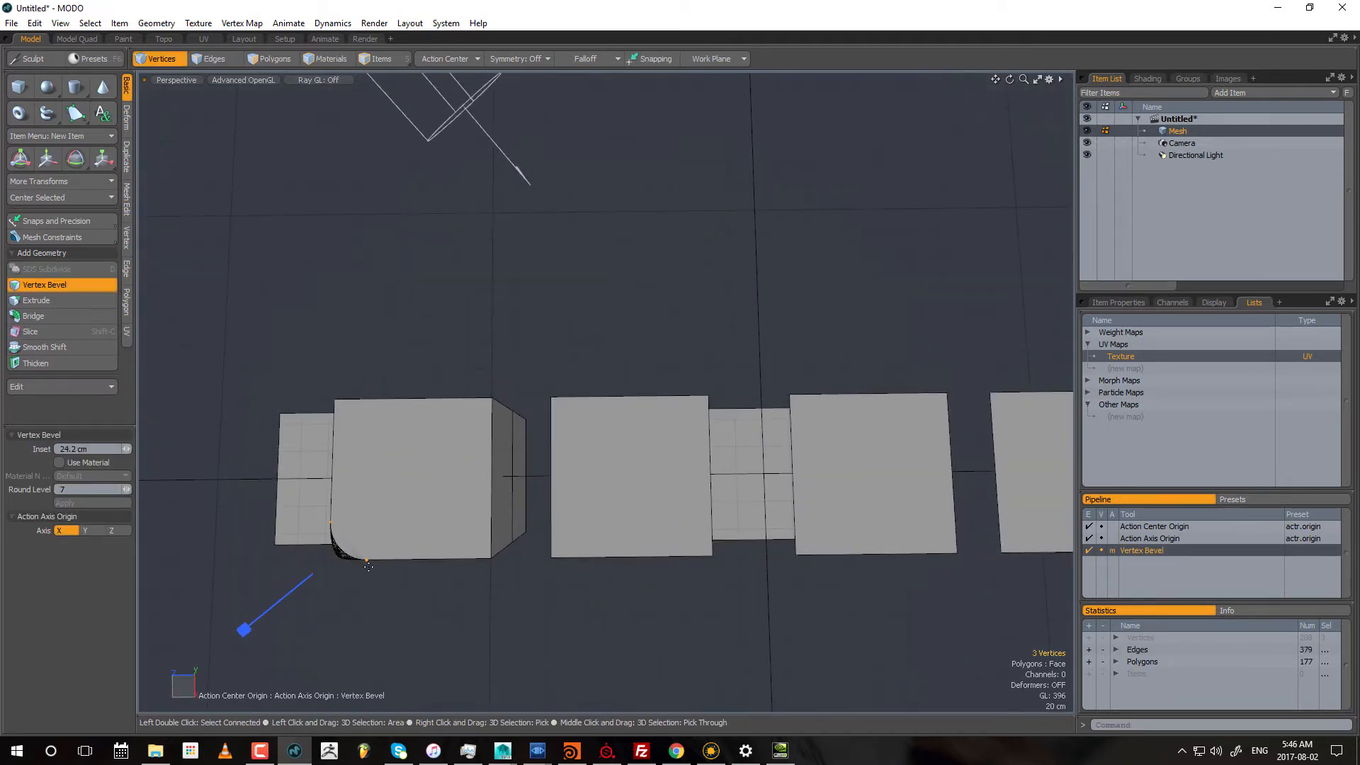
# Step: Set the vertex bevel's round level to 2 and finish the bevel
pyautogui.keyDown('alt'); pyautogui.moveTo(369, 567); pyautogui.dragTo(488, 375); pyautogui.keyUp('alt')
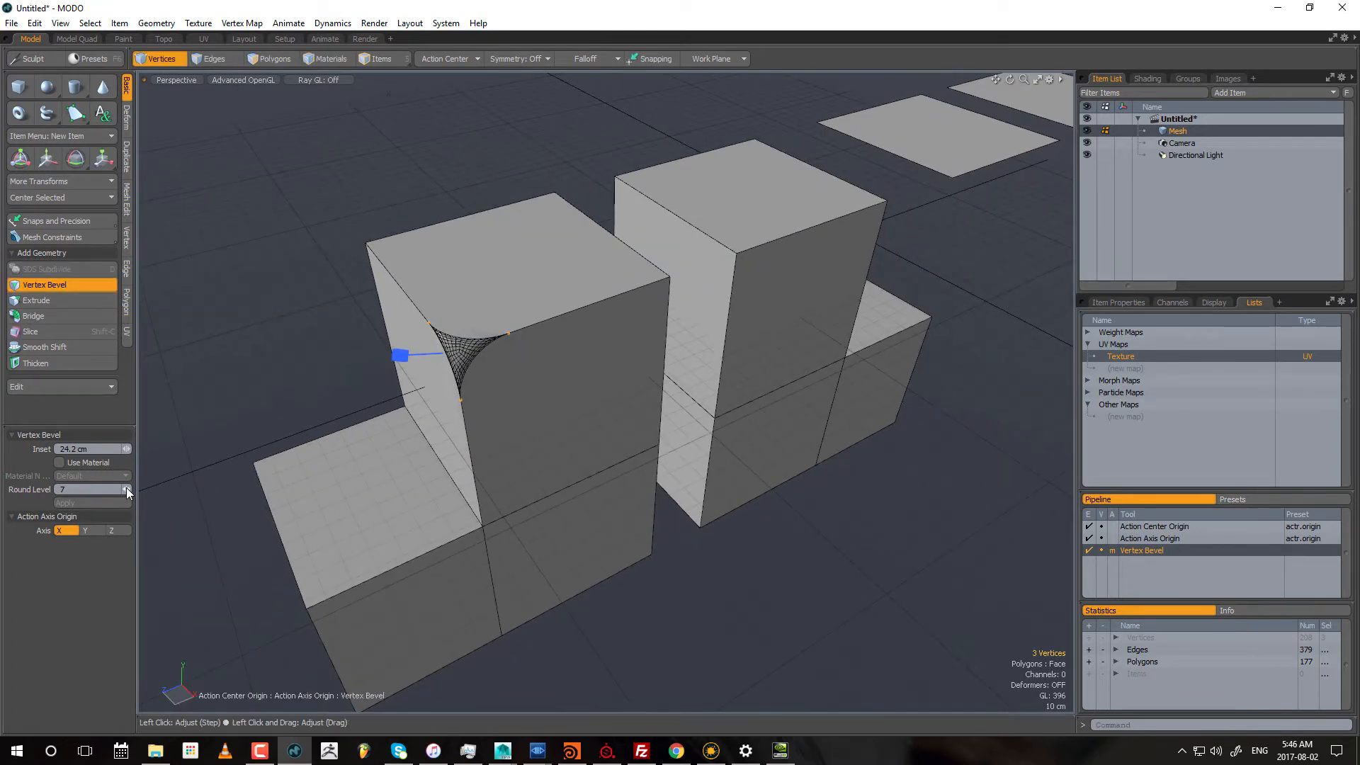
pyautogui.moveTo(127, 490)
pyautogui.mouseDown()
pyautogui.moveTo(99, 489)
pyautogui.moveTo(136, 490)
pyautogui.mouseUp()
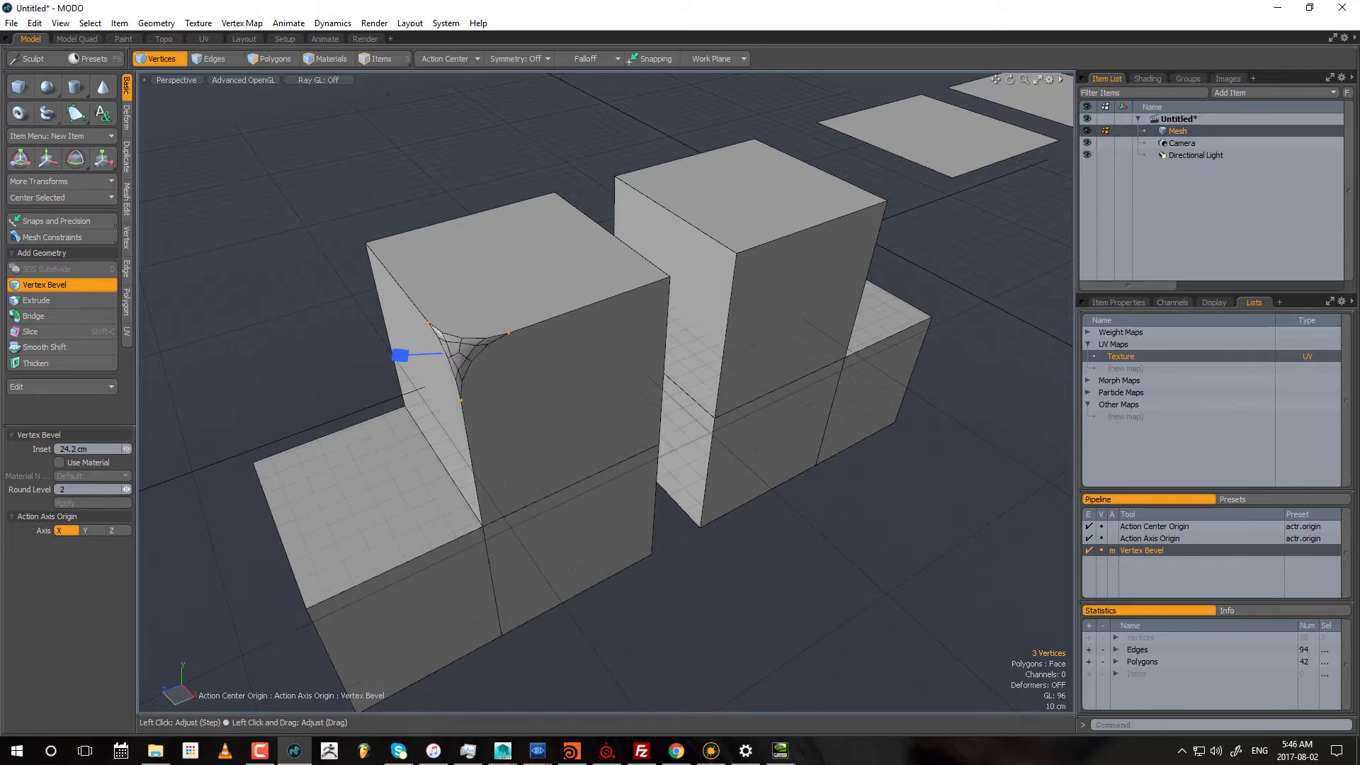
pyautogui.keyDown('alt'); pyautogui.moveTo(641, 397); pyautogui.dragTo(553, 360); pyautogui.keyUp('alt')
pyautogui.keyDown('alt'); pyautogui.moveTo(312, 311); pyautogui.dragTo(437, 300); pyautogui.keyUp('alt')
pyautogui.press('q')
pyautogui.keyDown('alt'); pyautogui.moveTo(551, 353); pyautogui.dragTo(559, 354); pyautogui.keyUp('alt')
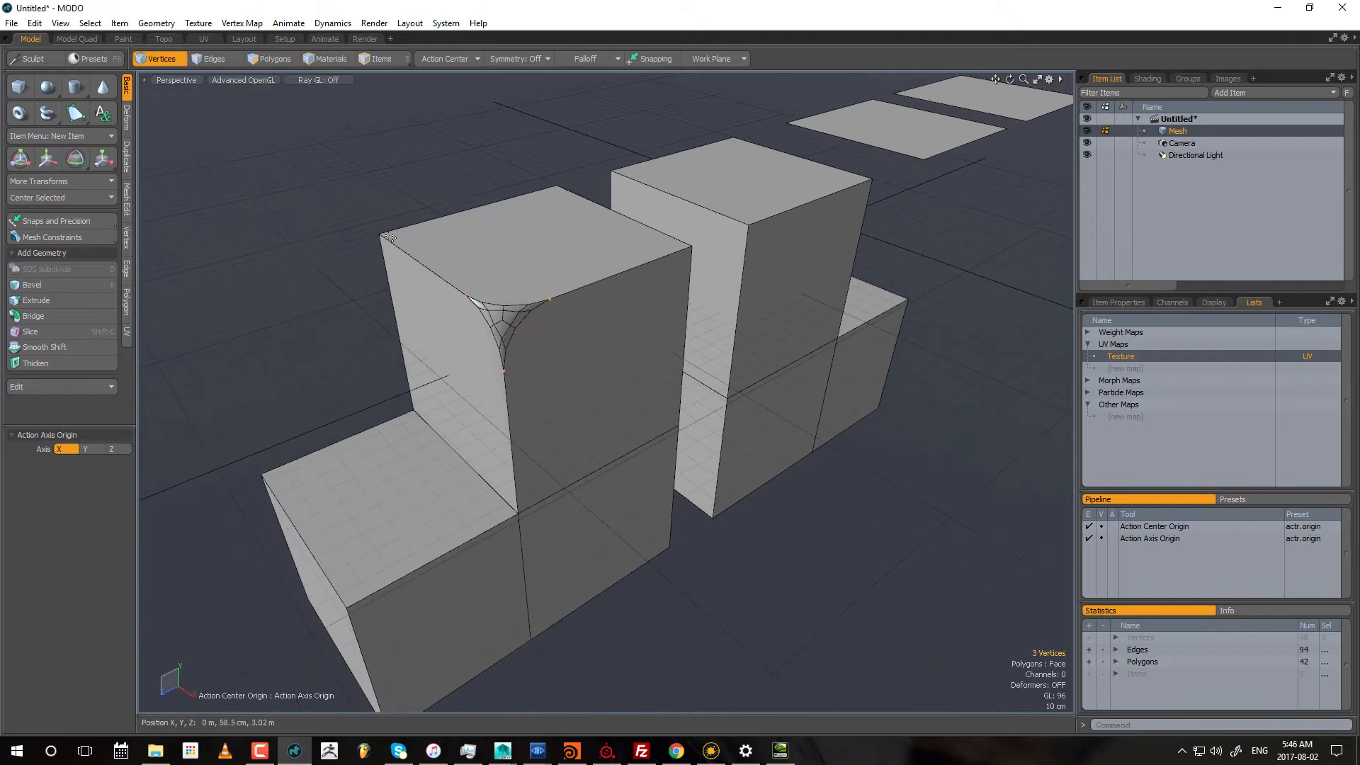
# Step: Extrude the left block's adjacent outer top corner vertex by about 17.5 cm with a width of 1 mm
pyautogui.moveTo(356, 186); pyautogui.dragTo(426, 278, button='right')
pyautogui.keyDown('alt'); pyautogui.moveTo(426, 278); pyautogui.dragTo(497, 303); pyautogui.keyUp('alt')
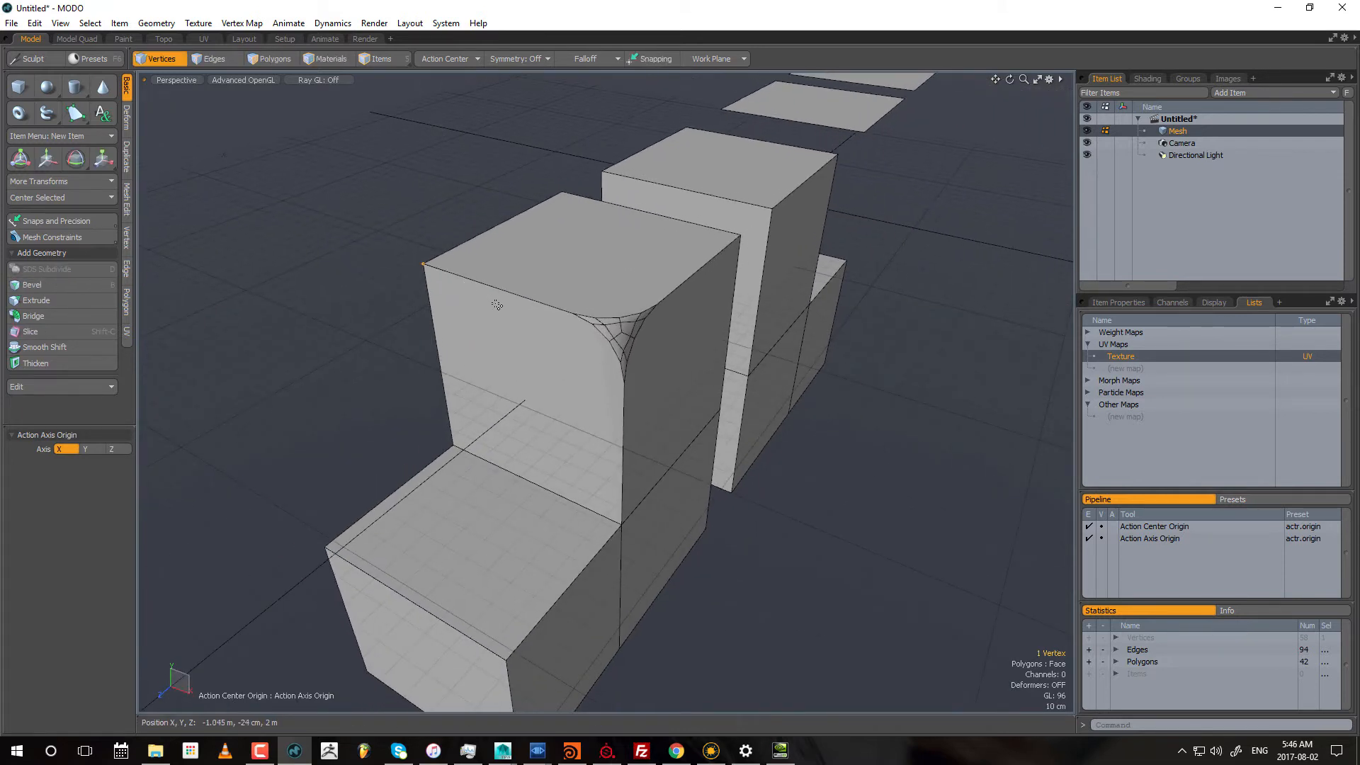
pyautogui.hotkey('ctrl', '3')
pyautogui.click(486, 141)
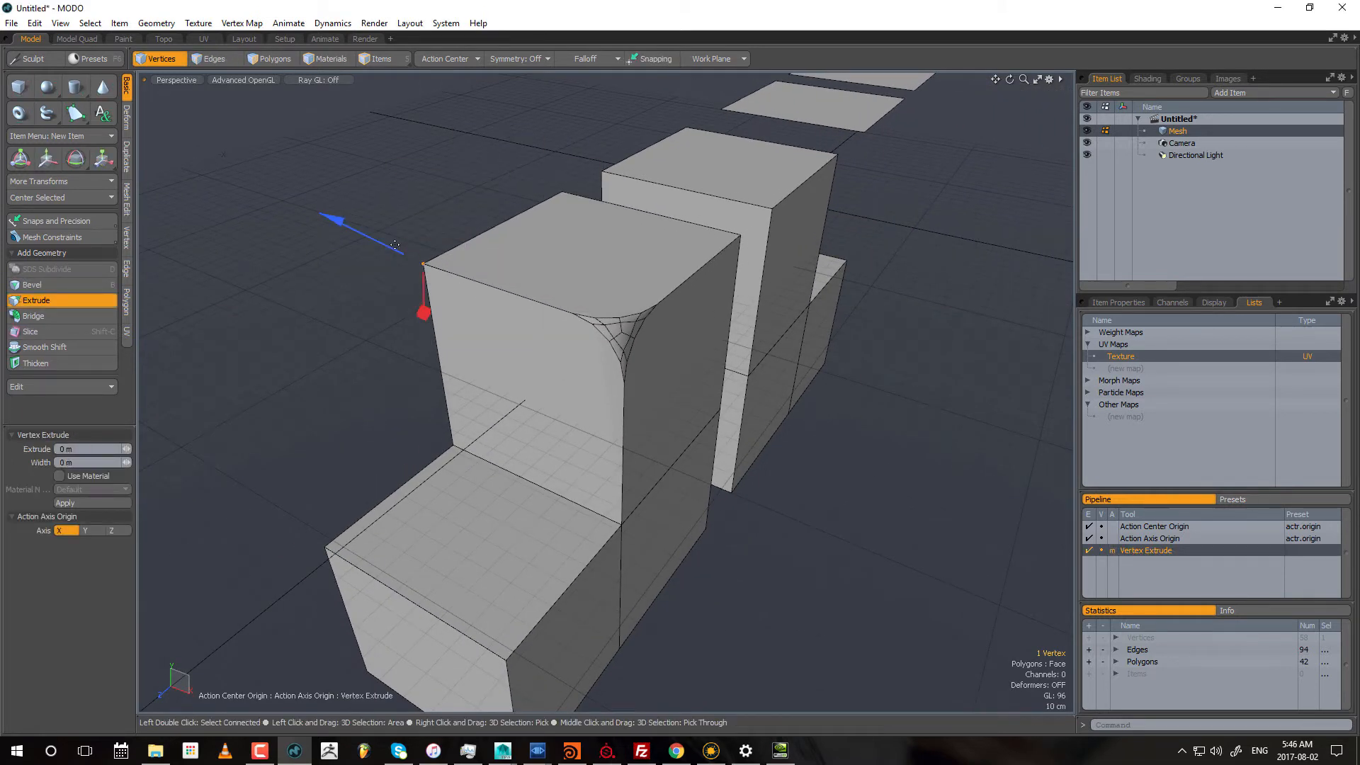
pyautogui.moveTo(396, 255); pyautogui.dragTo(368, 237)
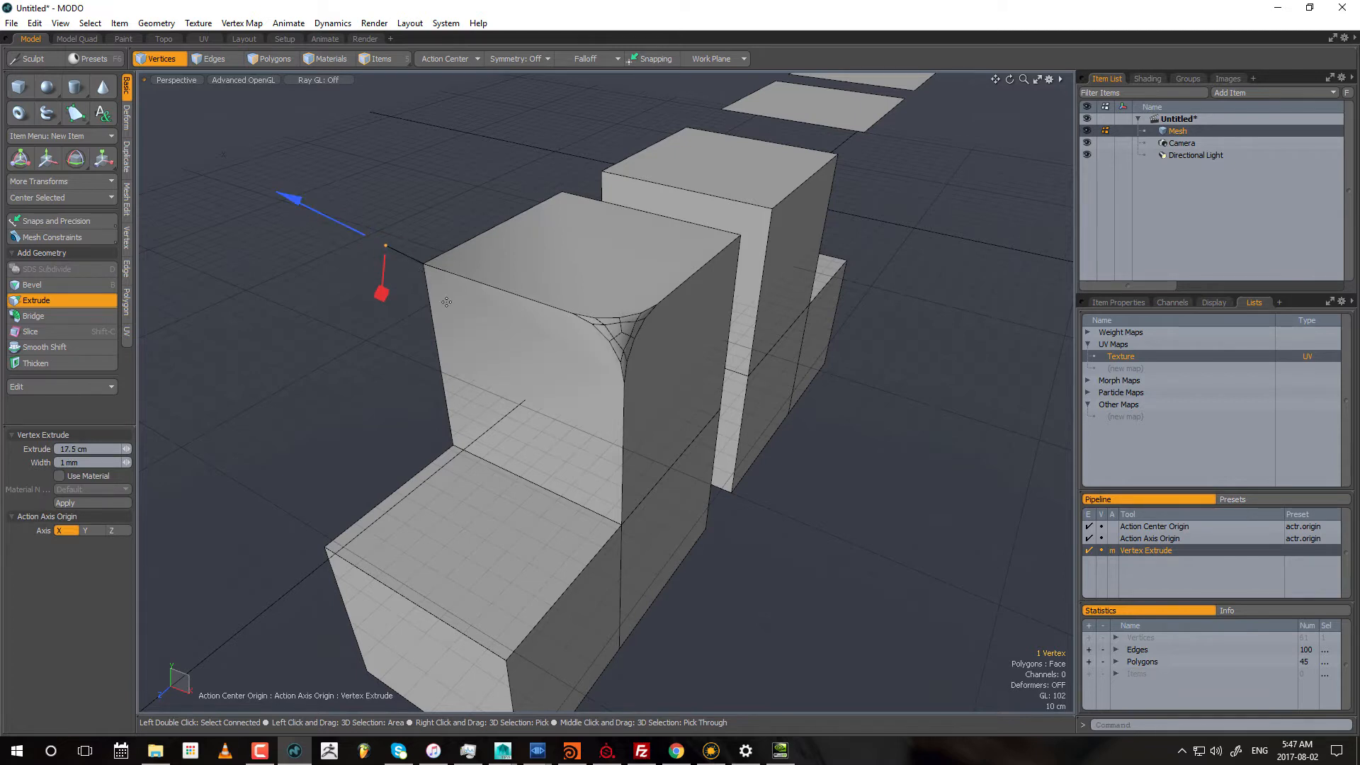
# Step: Inspect the base of the extruded vertex, widen the extrusion to 10 cm and finish it
pyautogui.keyDown('alt'); pyautogui.moveTo(447, 303); pyautogui.dragTo(330, 204); pyautogui.keyUp('alt')
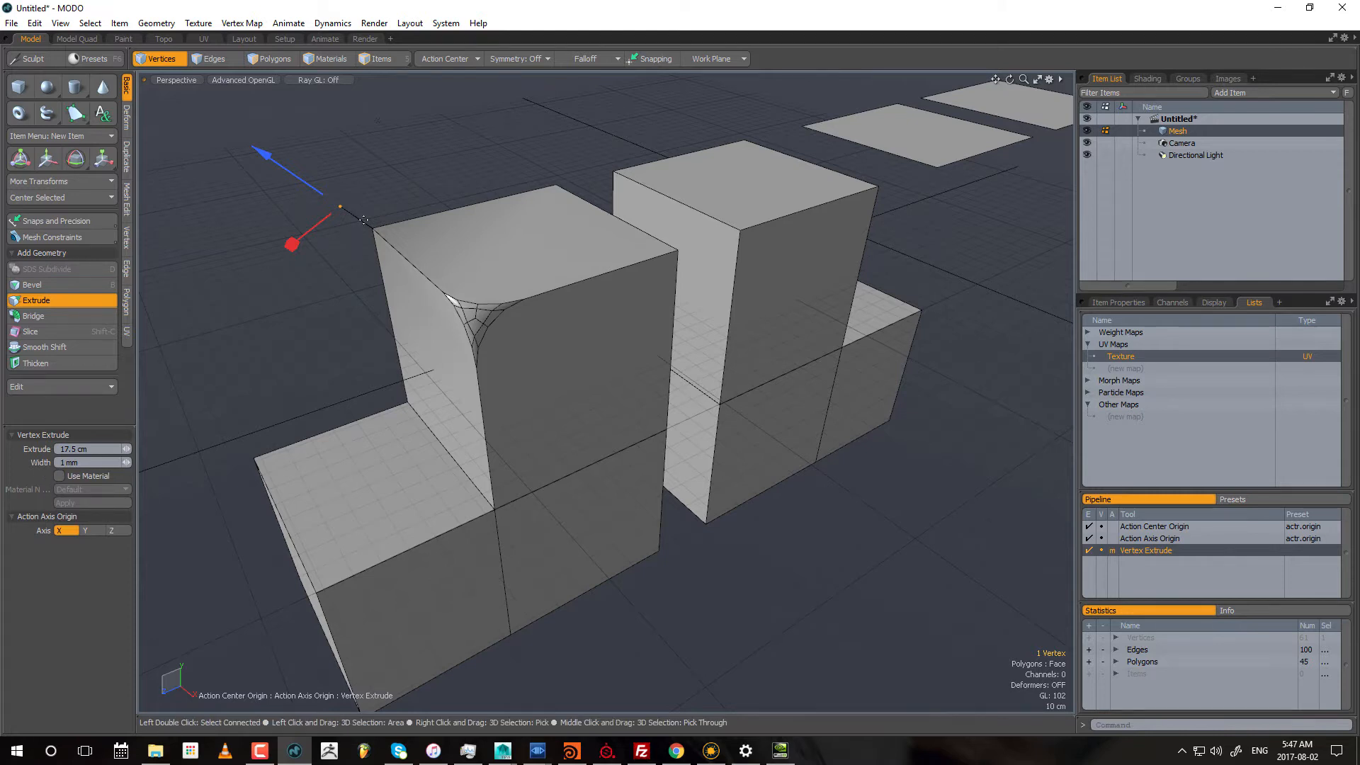
pyautogui.keyDown('alt'); pyautogui.moveTo(422, 291); pyautogui.dragTo(477, 344, button='middle'); pyautogui.keyUp('alt')
pyautogui.keyDown('alt'); pyautogui.moveTo(477, 344); pyautogui.dragTo(665, 327, button='right'); pyautogui.keyUp('alt')
pyautogui.keyDown('alt'); pyautogui.moveTo(622, 186); pyautogui.dragTo(711, 233); pyautogui.keyUp('alt')
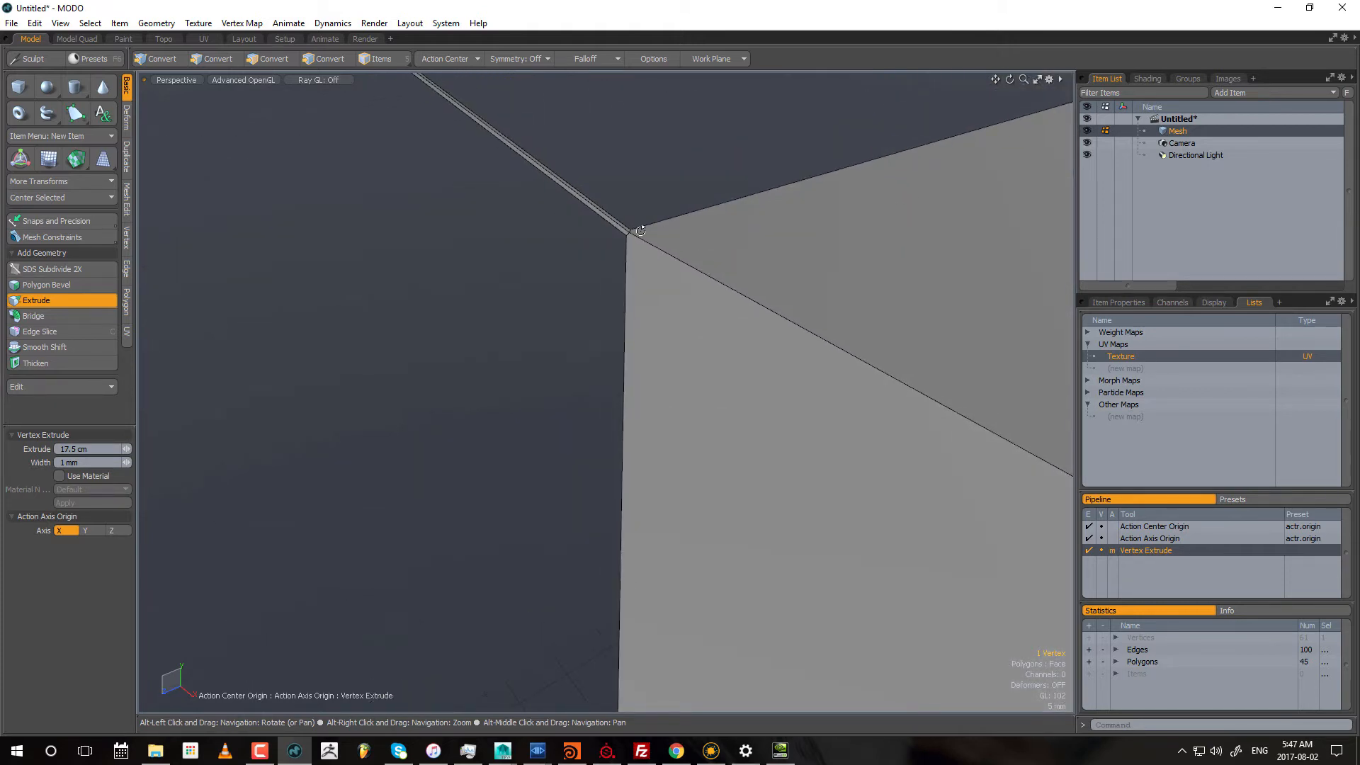
pyautogui.keyDown('alt'); pyautogui.moveTo(640, 231); pyautogui.dragTo(445, 273, button='right'); pyautogui.keyUp('alt')
pyautogui.keyDown('alt'); pyautogui.moveTo(935, 325); pyautogui.dragTo(626, 267, button='middle'); pyautogui.keyUp('alt')
pyautogui.keyDown('alt'); pyautogui.moveTo(625, 267); pyautogui.dragTo(588, 269, button='right'); pyautogui.keyUp('alt')
pyautogui.keyDown('alt'); pyautogui.moveTo(691, 284); pyautogui.dragTo(569, 260, button='middle'); pyautogui.keyUp('alt')
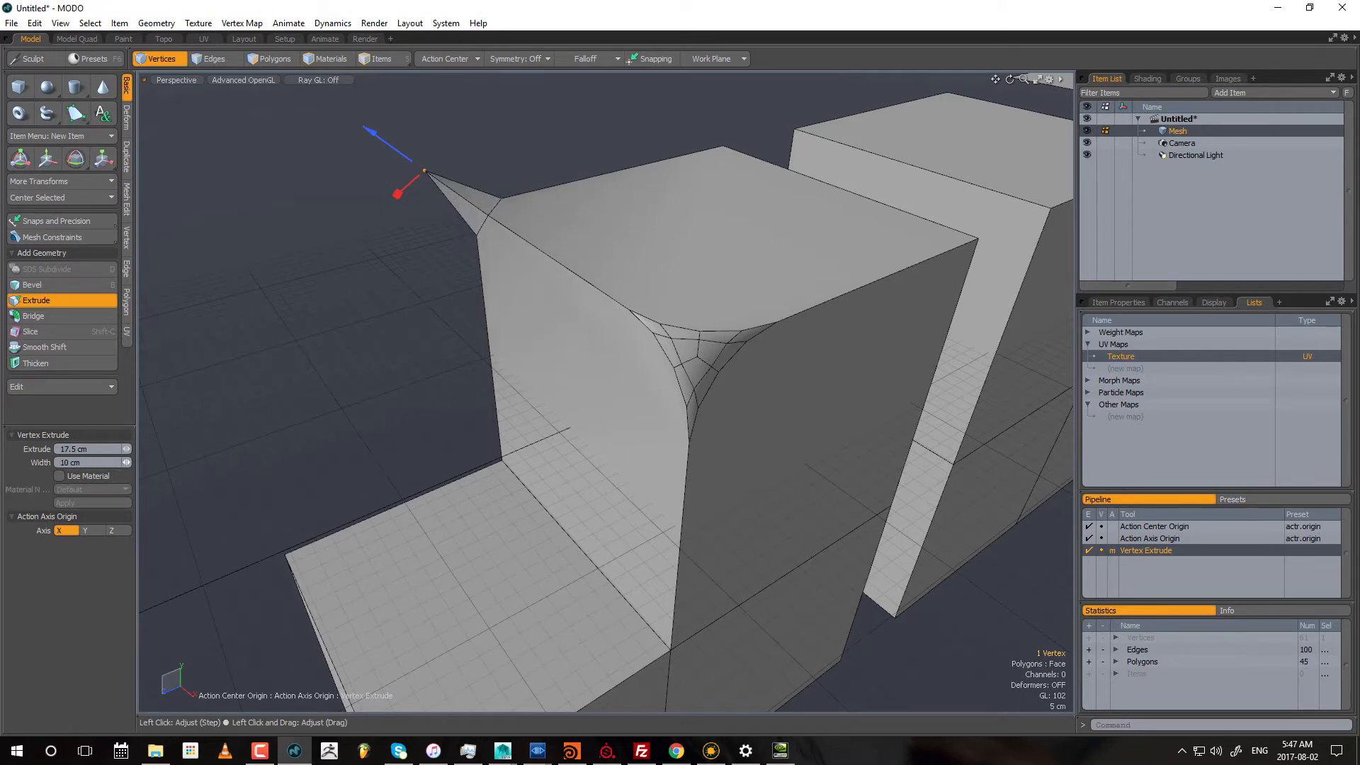
pyautogui.keyDown('alt'); pyautogui.moveTo(364, 394); pyautogui.dragTo(482, 355); pyautogui.keyUp('alt')
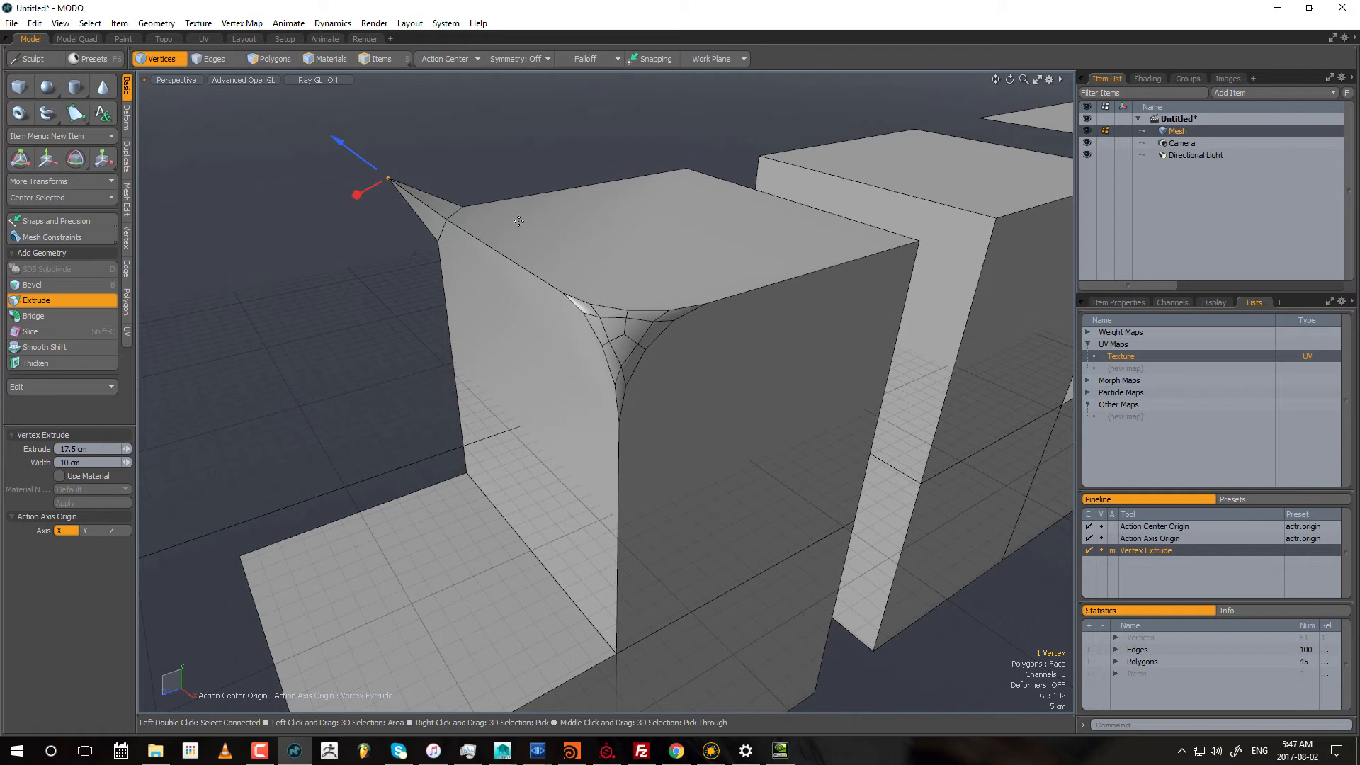
pyautogui.keyDown('alt'); pyautogui.moveTo(653, 280); pyautogui.dragTo(499, 270); pyautogui.keyUp('alt')
pyautogui.press('Escape')
# Step: Bevel the left block's top edge facing the other block with an inset of about 26.15 cm, and raise the round level to curve it
pyautogui.click(219, 59)
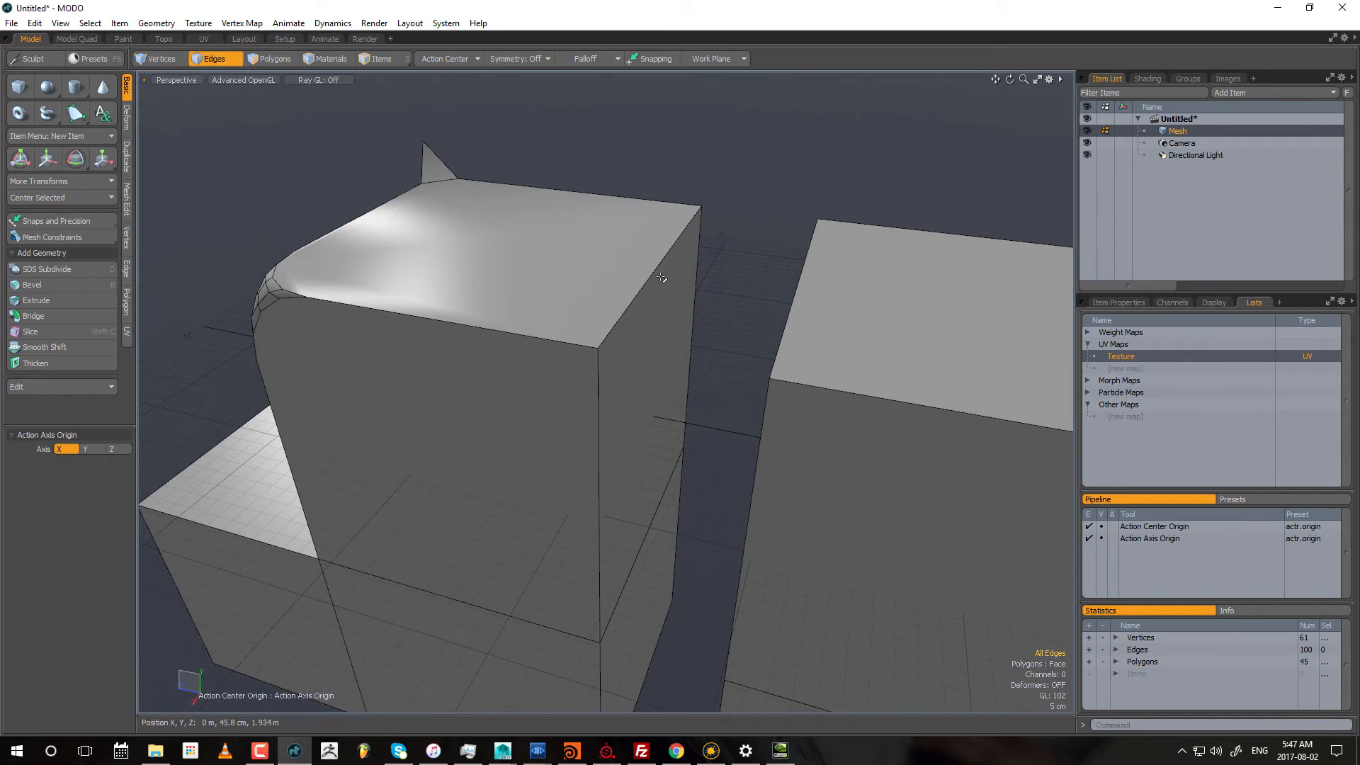
pyautogui.press('b')
pyautogui.moveTo(718, 292); pyautogui.dragTo(754, 292)
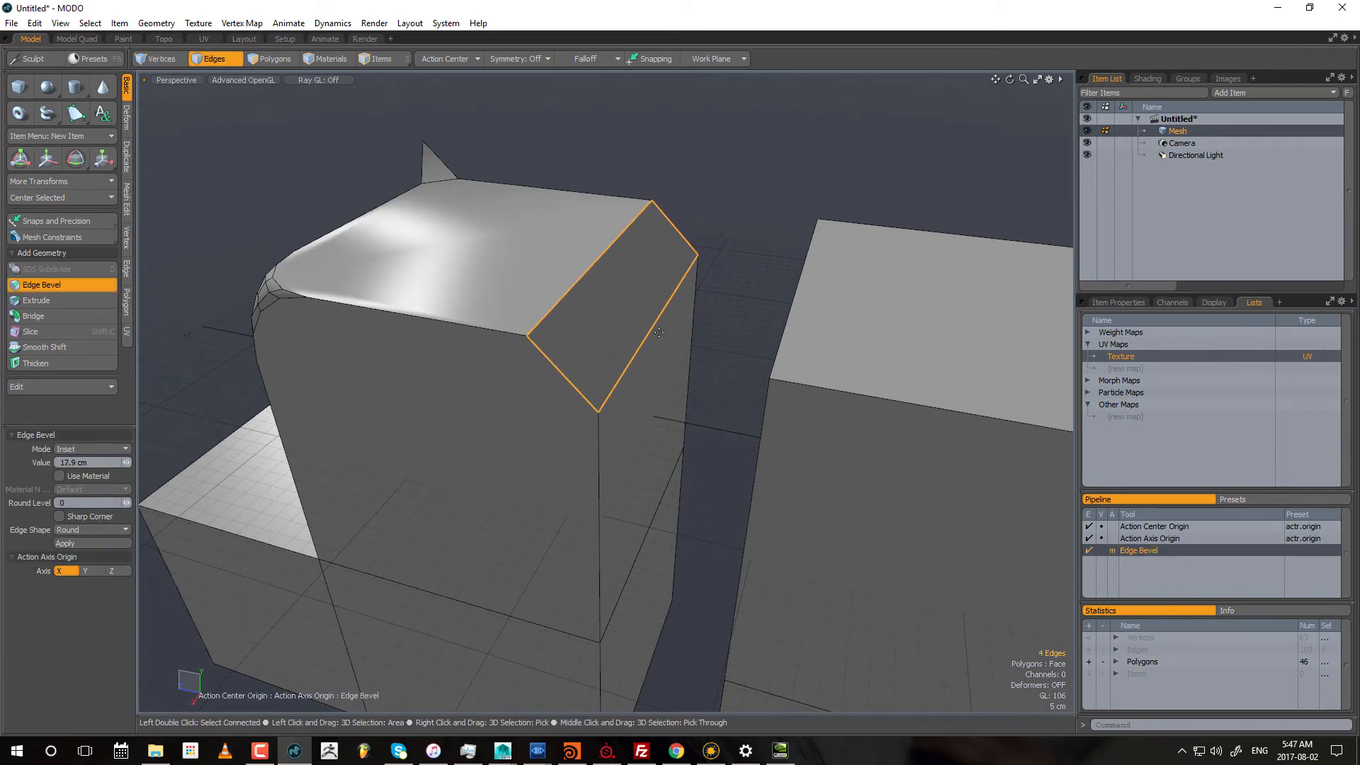
pyautogui.keyDown('alt'); pyautogui.moveTo(650, 334); pyautogui.dragTo(544, 151); pyautogui.keyUp('alt')
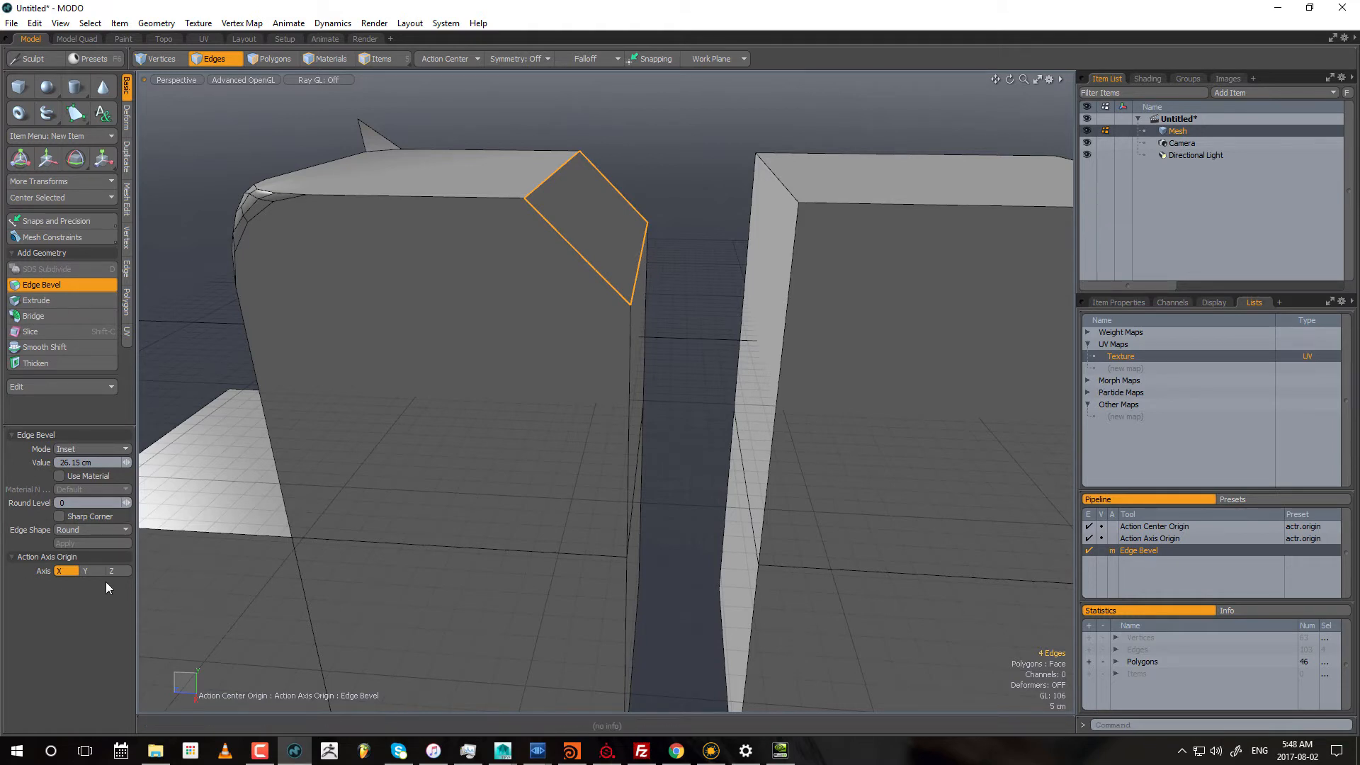
pyautogui.moveTo(126, 502)
pyautogui.mouseDown()
pyautogui.moveTo(159, 502)
pyautogui.moveTo(134, 502)
pyautogui.mouseUp()
pyautogui.keyDown('alt'); pyautogui.moveTo(609, 396); pyautogui.dragTo(540, 453); pyautogui.keyUp('alt')
pyautogui.press('space')
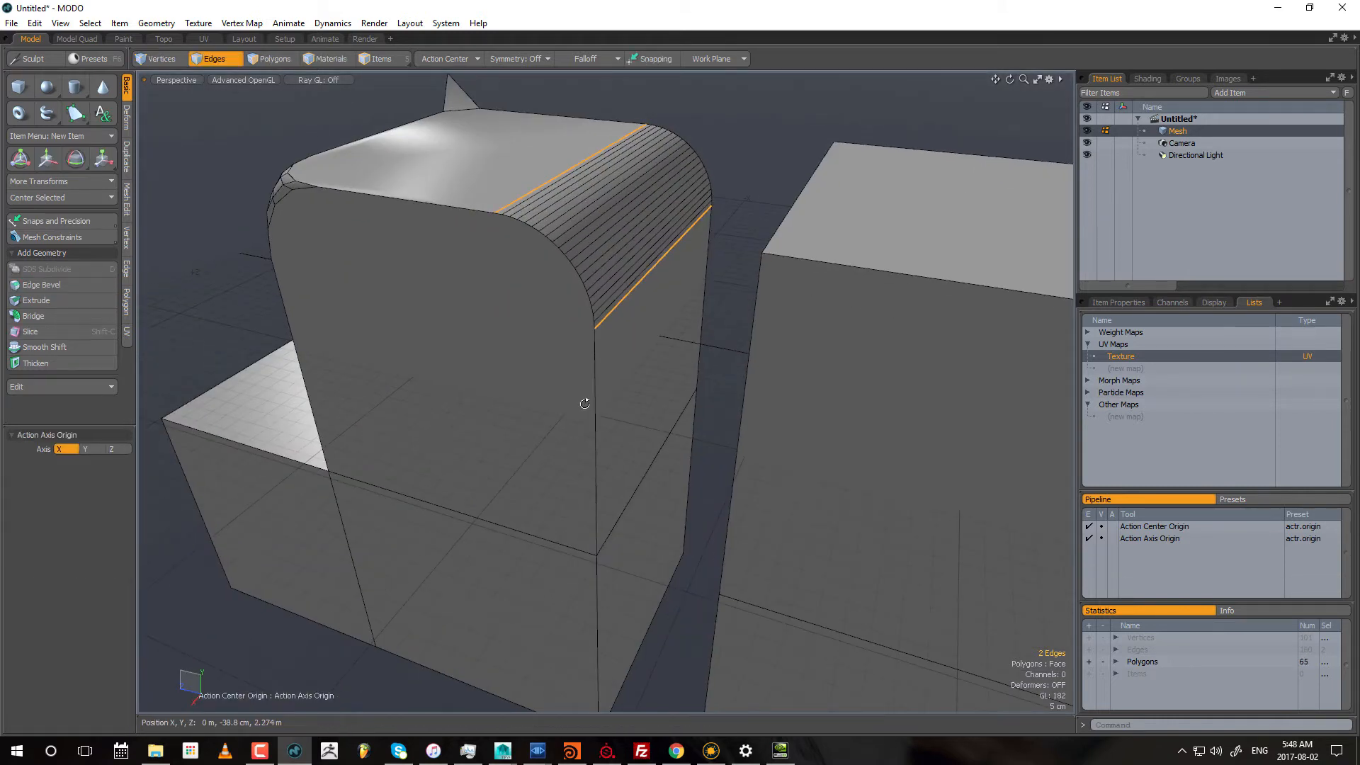
# Step: Extrude the second block's top edge facing the rounded block by about 33 cm with a width of 1 mm
pyautogui.keyDown('alt'); pyautogui.moveTo(585, 401); pyautogui.dragTo(650, 363); pyautogui.keyUp('alt')
pyautogui.scroll(-4, 623, 368)
pyautogui.moveTo(639, 290)
pyautogui.mouseDown()
pyautogui.moveTo(669, 283)
pyautogui.moveTo(647, 294)
pyautogui.mouseUp()
pyautogui.hotkey('ctrl', '1')
pyautogui.click(700, 129)
pyautogui.click(675, 301)
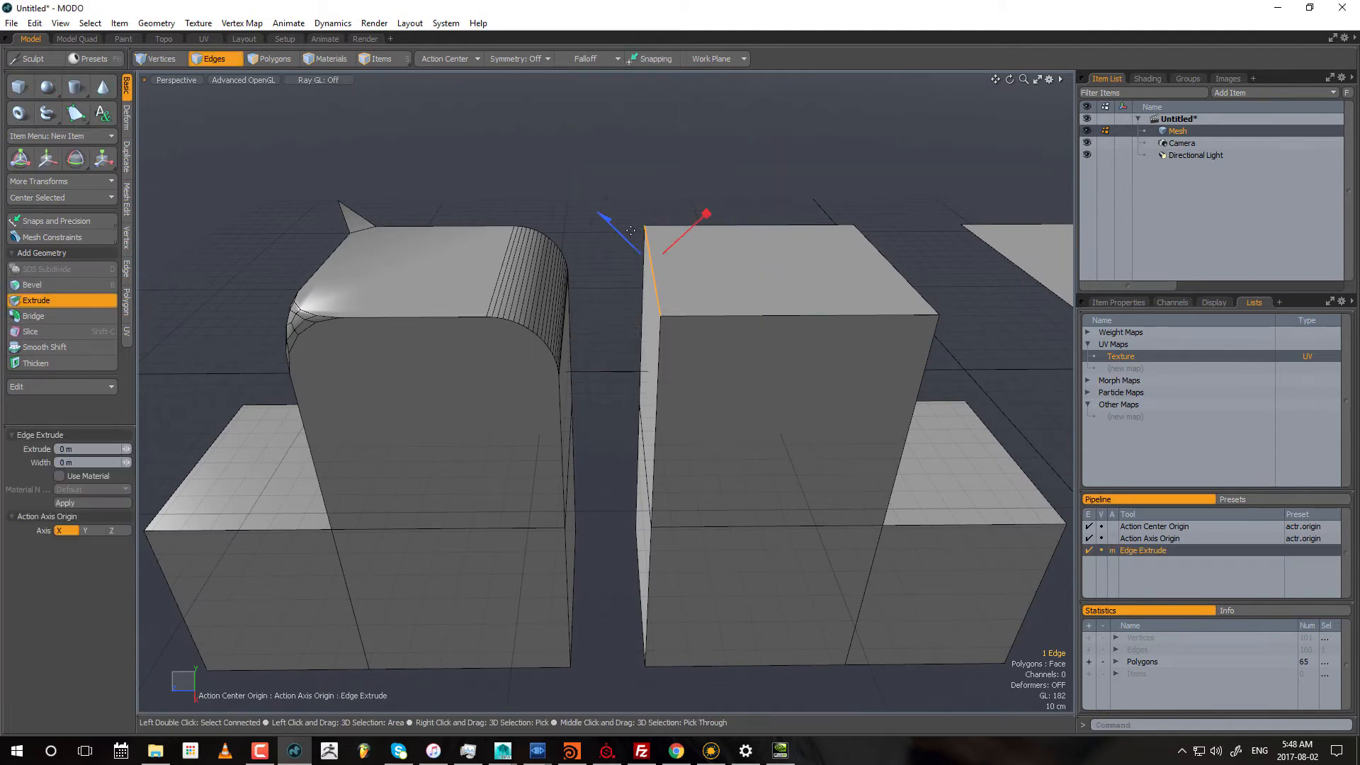
pyautogui.moveTo(622, 241)
pyautogui.mouseDown()
pyautogui.moveTo(556, 170)
pyautogui.moveTo(638, 246)
pyautogui.moveTo(709, 246)
pyautogui.moveTo(617, 244)
pyautogui.mouseUp()
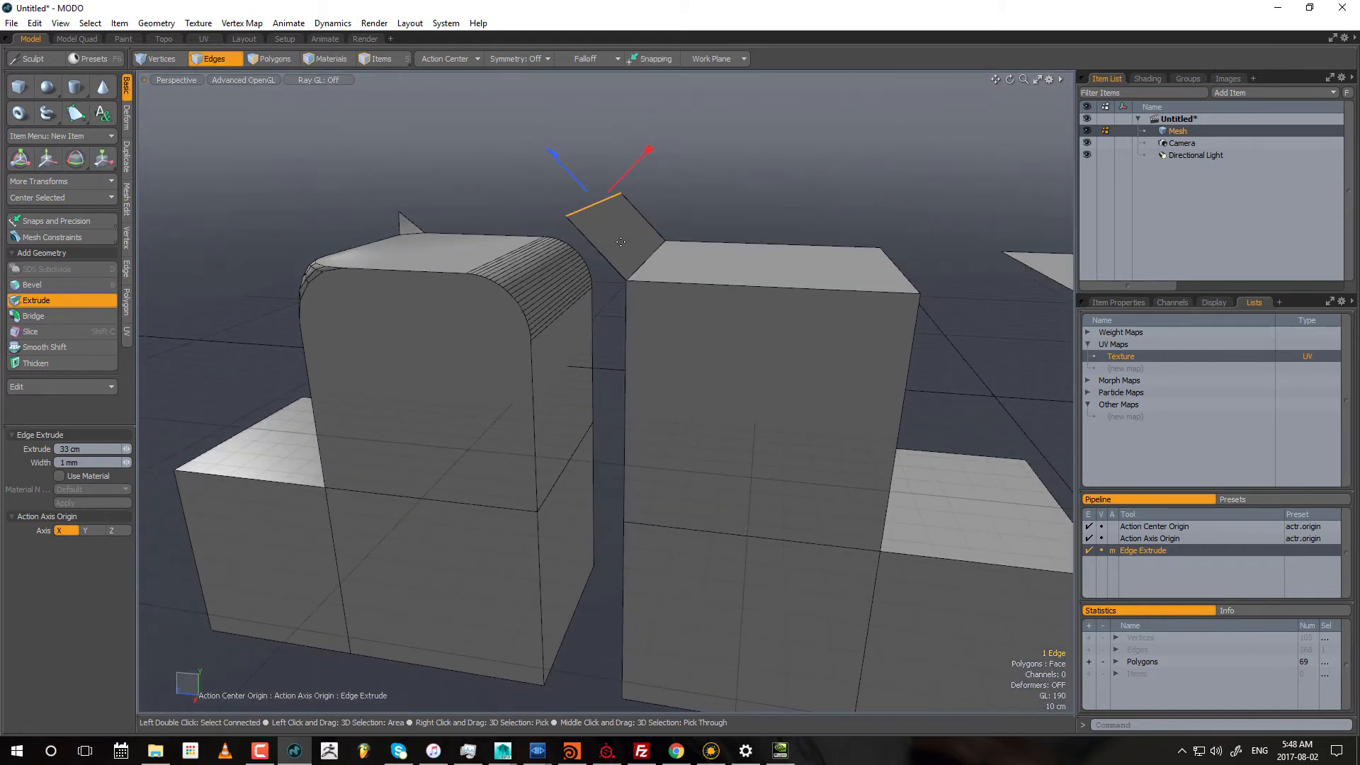
# Step: Inspect the base of the extruded edge, widen the extrusion to about 9.37 cm and finish it
pyautogui.keyDown('alt'); pyautogui.moveTo(621, 267); pyautogui.dragTo(901, 264, button='right'); pyautogui.keyUp('alt')
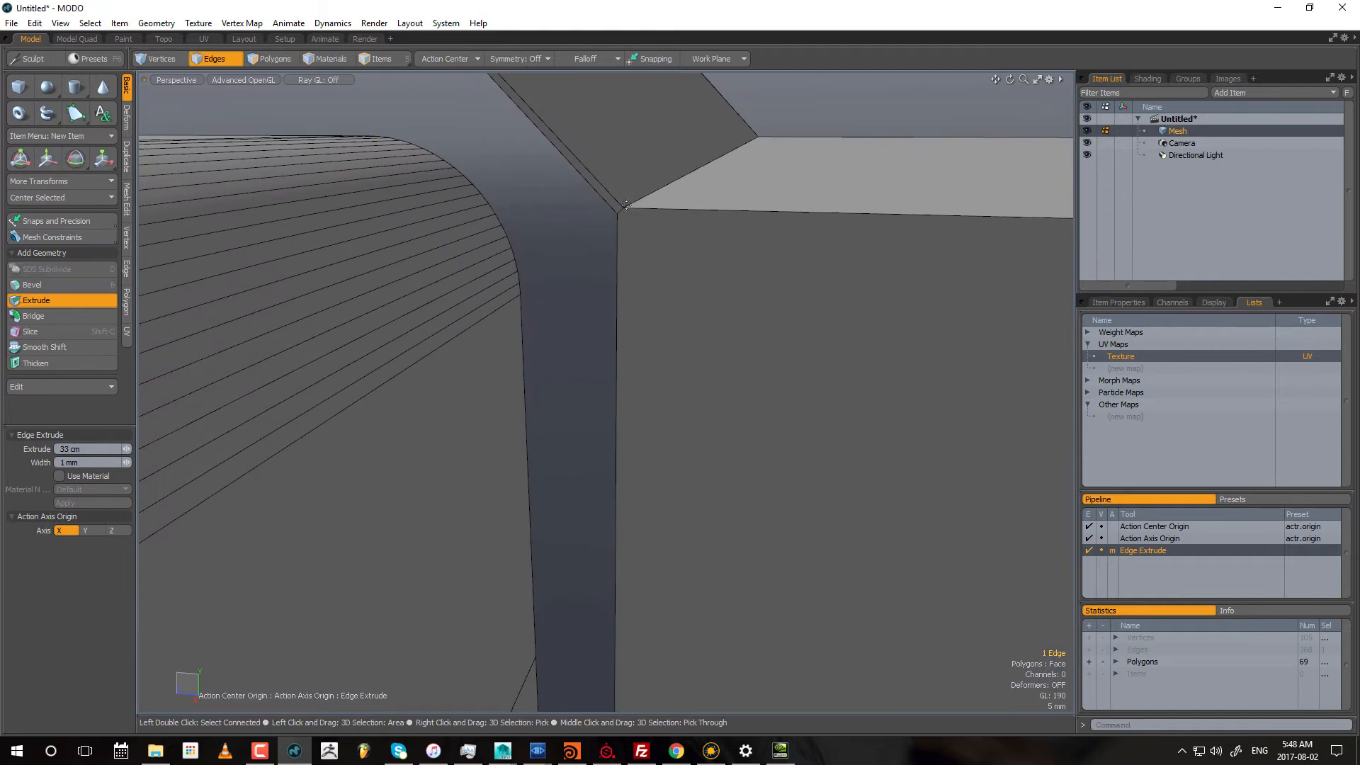
pyautogui.keyDown('alt'); pyautogui.moveTo(643, 213); pyautogui.dragTo(453, 288, button='right'); pyautogui.keyUp('alt')
pyautogui.keyDown('alt'); pyautogui.moveTo(768, 279); pyautogui.dragTo(746, 300); pyautogui.keyUp('alt')
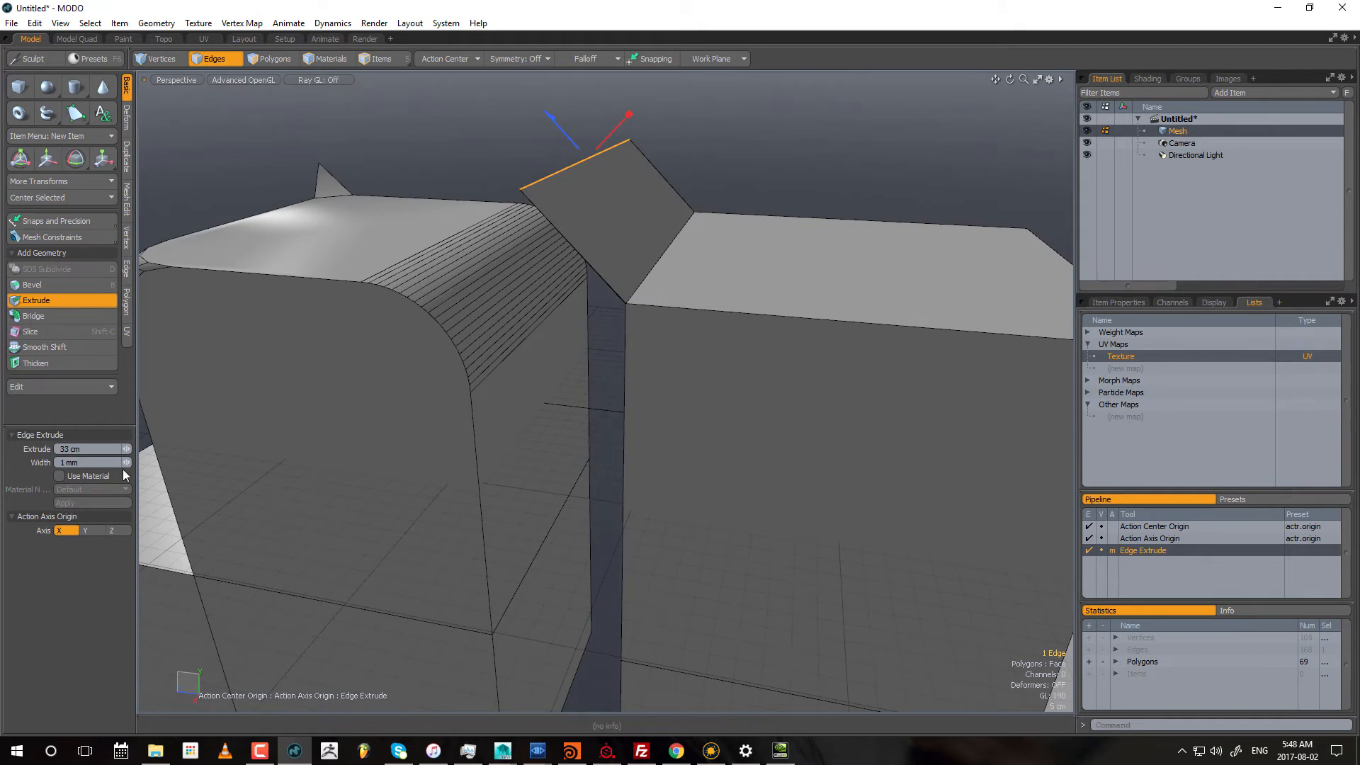
pyautogui.moveTo(125, 462); pyautogui.dragTo(177, 462)
pyautogui.moveTo(606, 413)
pyautogui.keyDown('alt'); pyautogui.mouseDown()
pyautogui.moveTo(722, 397)
pyautogui.moveTo(588, 396)
pyautogui.mouseUp(); pyautogui.keyUp('alt')
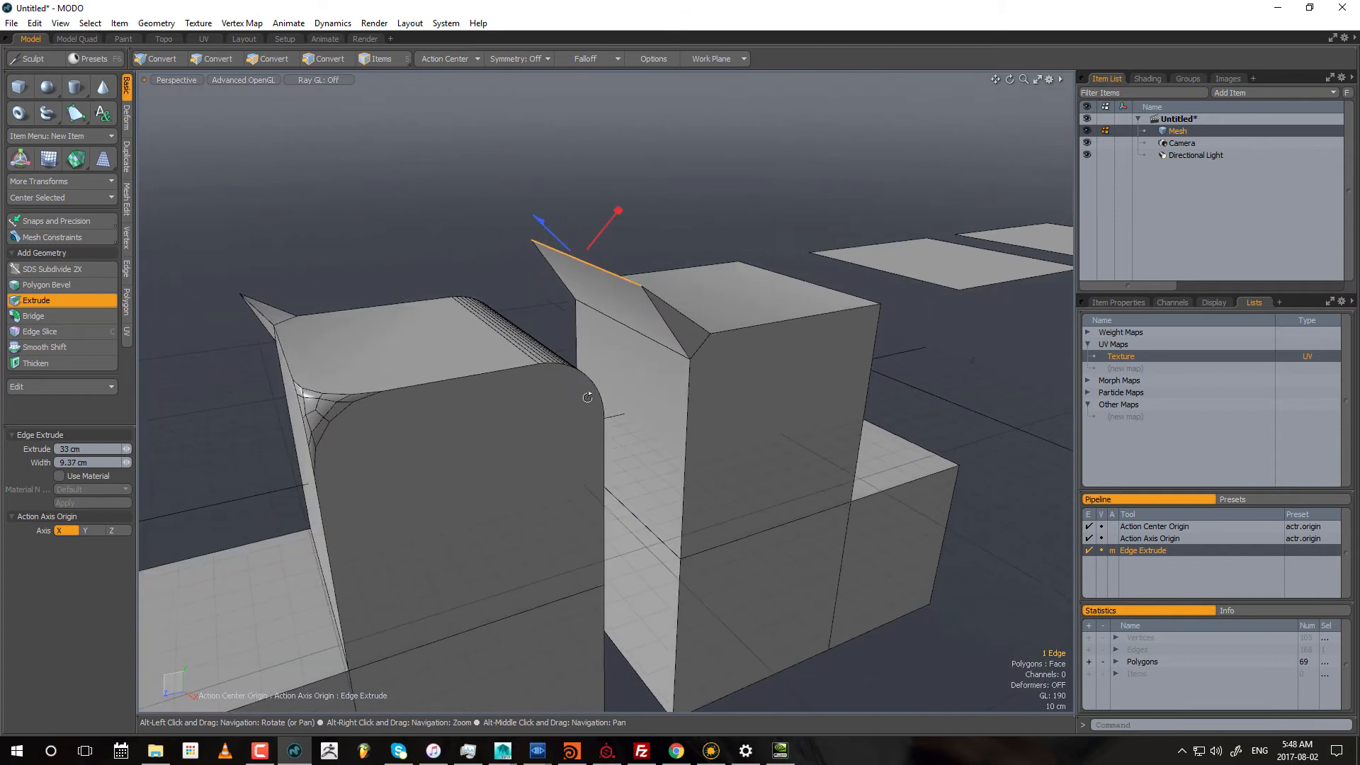
pyautogui.keyDown('alt'); pyautogui.moveTo(710, 351); pyautogui.dragTo(655, 333); pyautogui.keyUp('alt')
pyautogui.press('space')
# Step: Clear the edge selection and select the three polygons forming the rounded block's L-shaped side
pyautogui.keyDown('alt'); pyautogui.keyDown('shift'); pyautogui.moveTo(683, 255); pyautogui.dragTo(721, 199); pyautogui.keyUp('shift'); pyautogui.keyUp('alt')
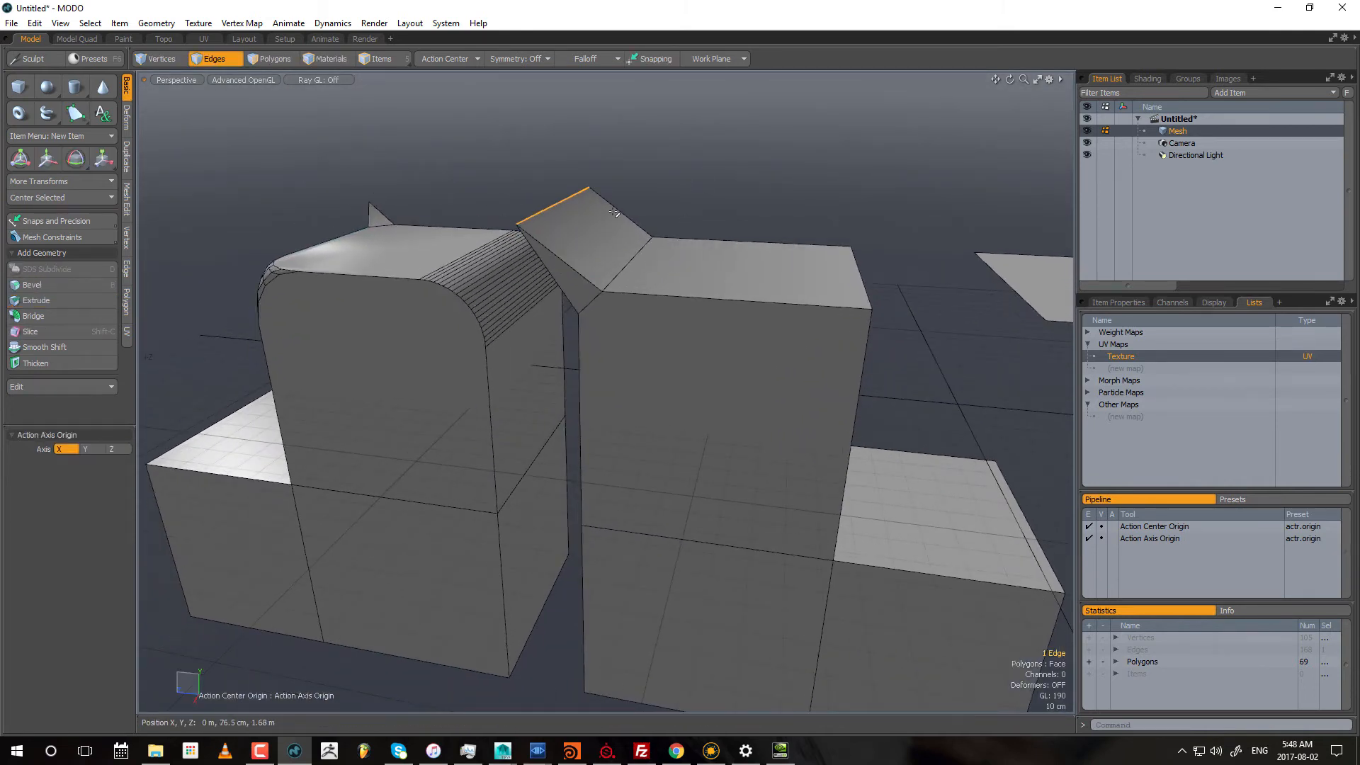
pyautogui.keyDown('alt'); pyautogui.keyDown('shift'); pyautogui.moveTo(780, 170); pyautogui.dragTo(555, 186); pyautogui.keyUp('shift'); pyautogui.keyUp('alt')
pyautogui.click(592, 165)
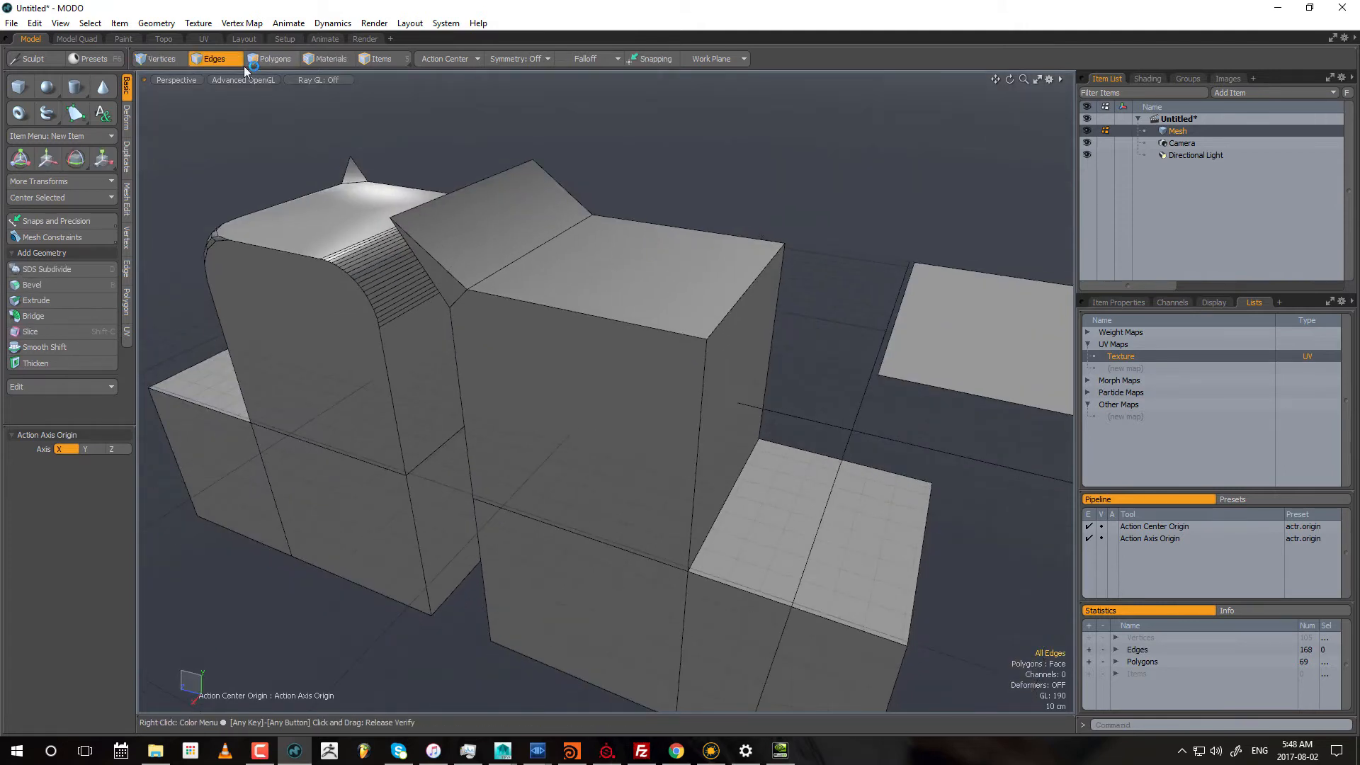
pyautogui.click(274, 60)
pyautogui.keyDown('alt'); pyautogui.moveTo(660, 210); pyautogui.dragTo(655, 278); pyautogui.keyUp('alt')
pyautogui.click(655, 278)
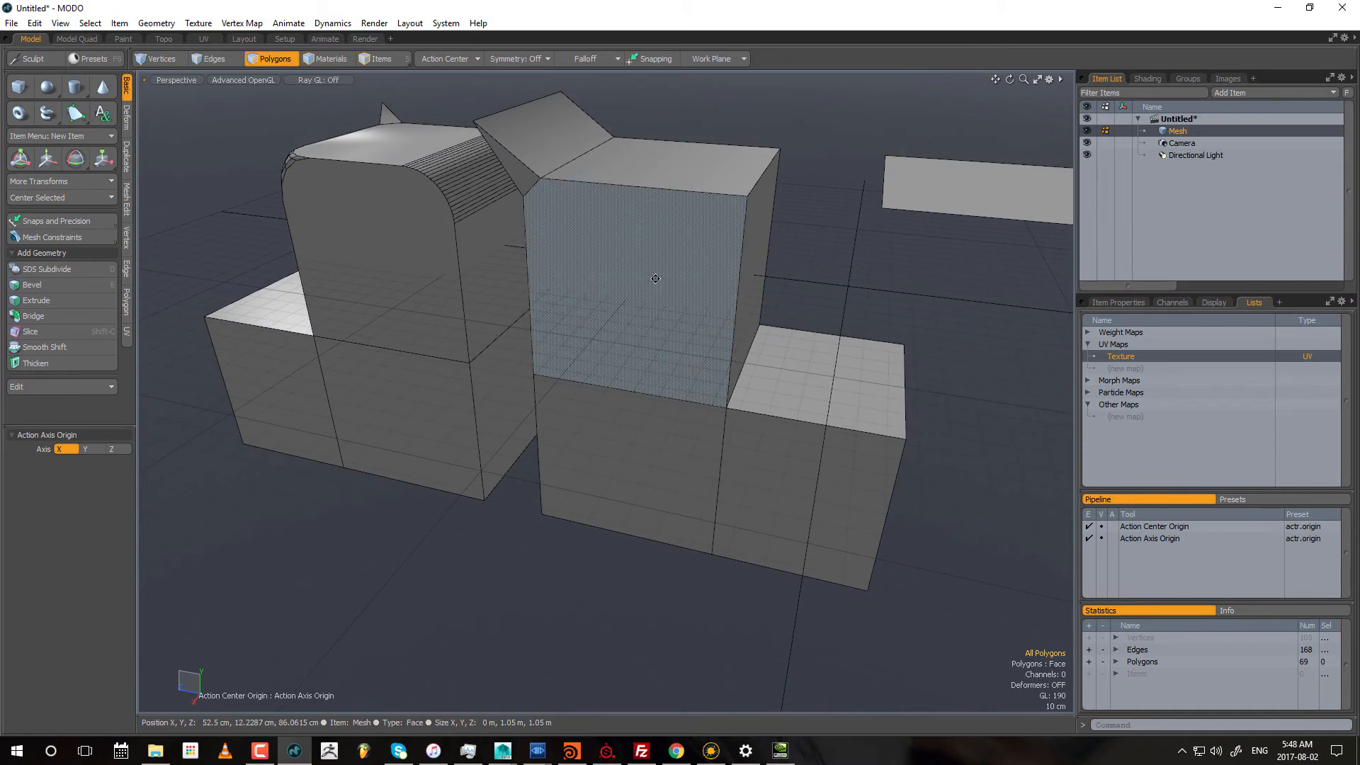
pyautogui.click(397, 282)
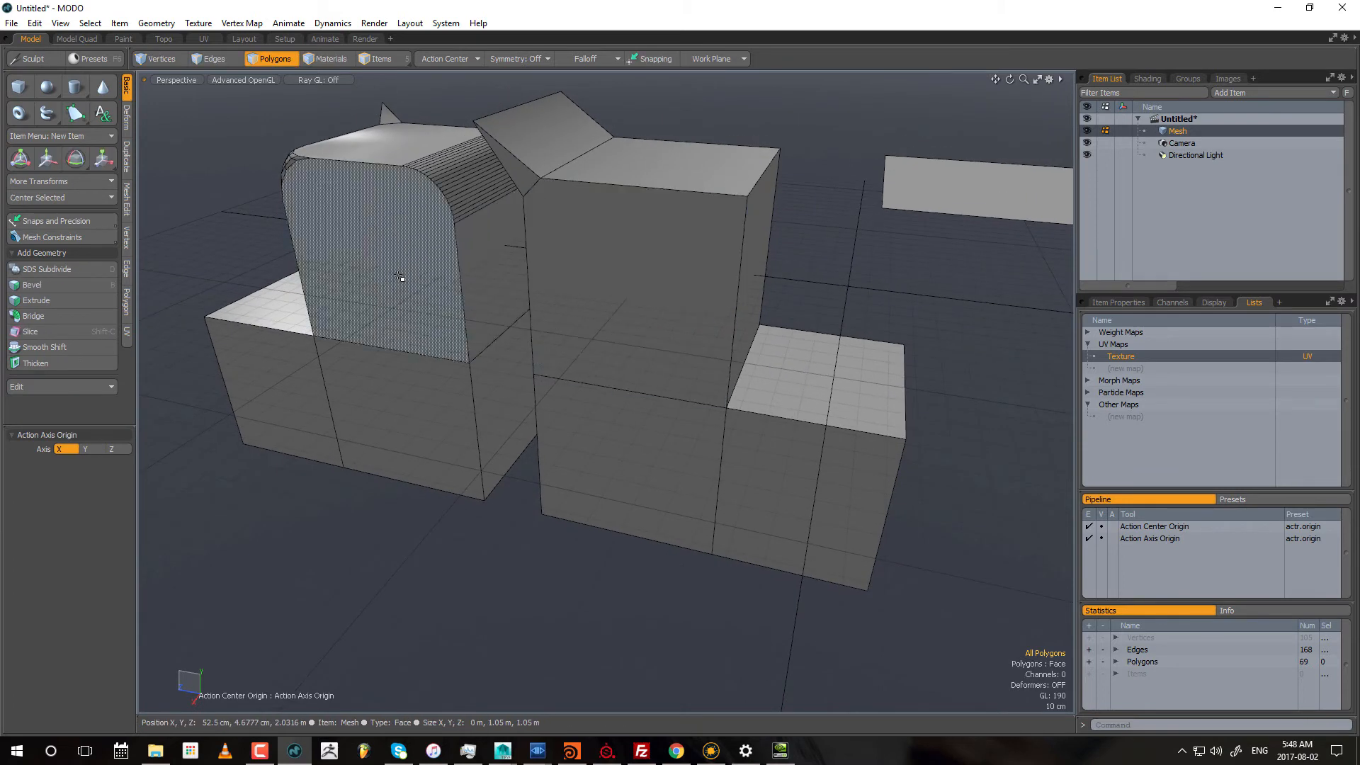
pyautogui.moveTo(398, 282)
pyautogui.keyDown('alt'); pyautogui.mouseDown()
pyautogui.moveTo(510, 278)
pyautogui.moveTo(506, 305)
pyautogui.moveTo(376, 388)
pyautogui.mouseUp(); pyautogui.keyUp('alt')
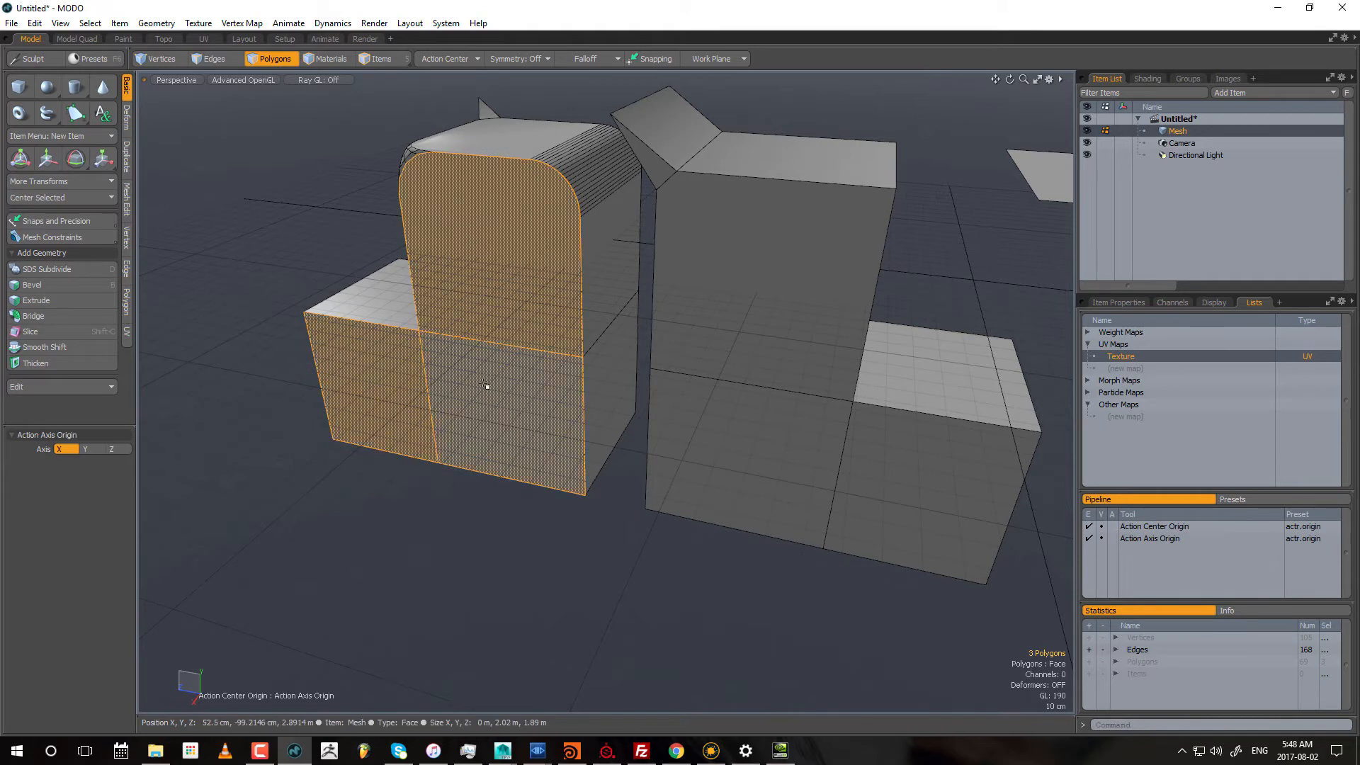
pyautogui.keyDown('alt'); pyautogui.moveTo(560, 352); pyautogui.dragTo(538, 328); pyautogui.keyUp('alt')
# Step: Try a polygon bevel with a shift of about 42 cm on the three selected polygons and undo it
pyautogui.press('b')
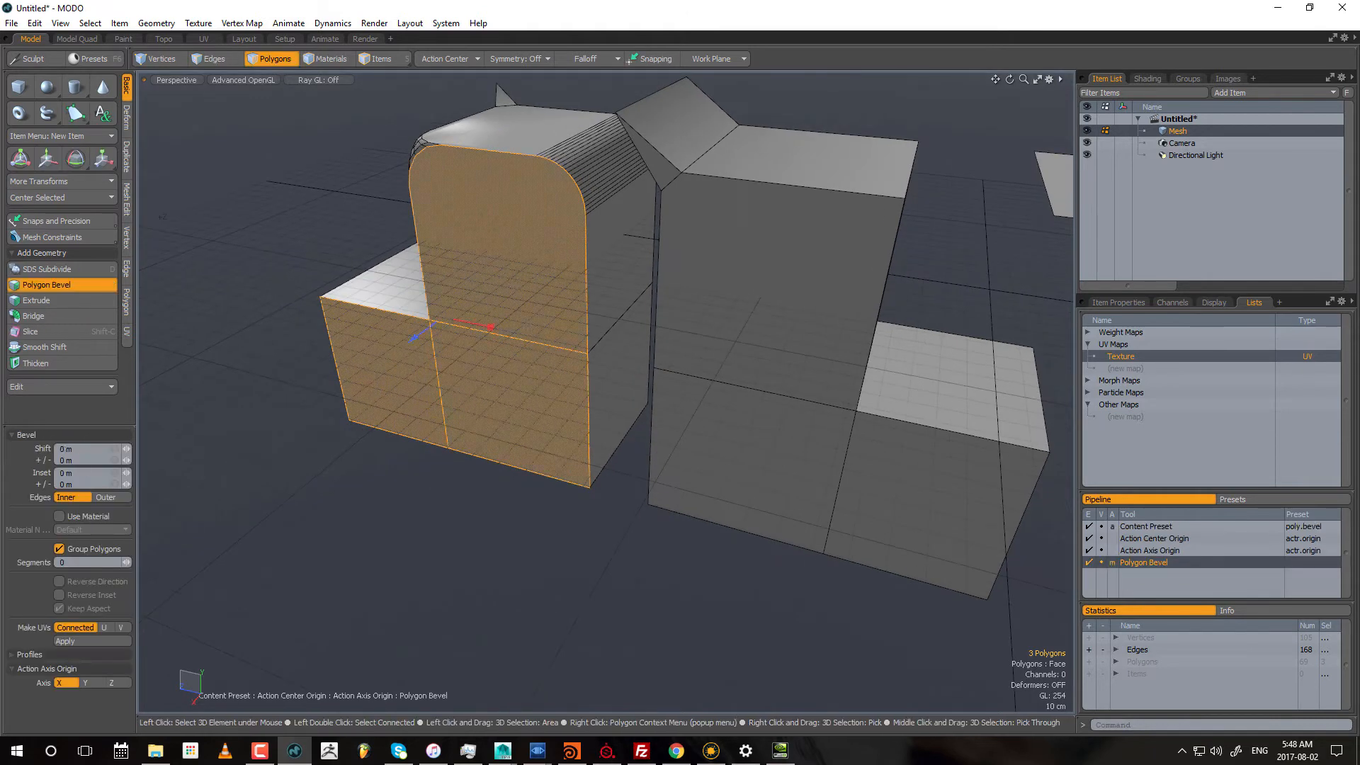
pyautogui.moveTo(434, 328); pyautogui.dragTo(371, 368)
pyautogui.keyDown('alt'); pyautogui.moveTo(460, 361); pyautogui.dragTo(509, 343); pyautogui.keyUp('alt')
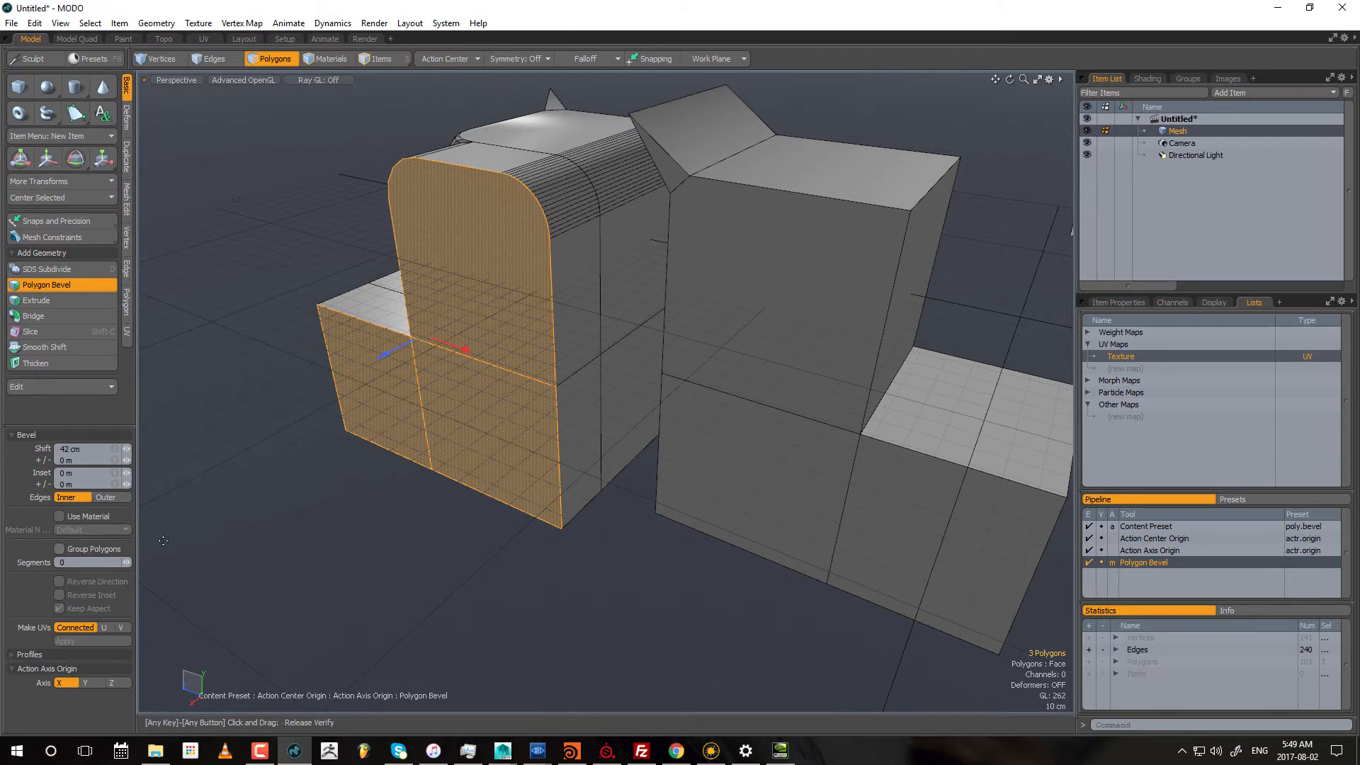
pyautogui.press('space')
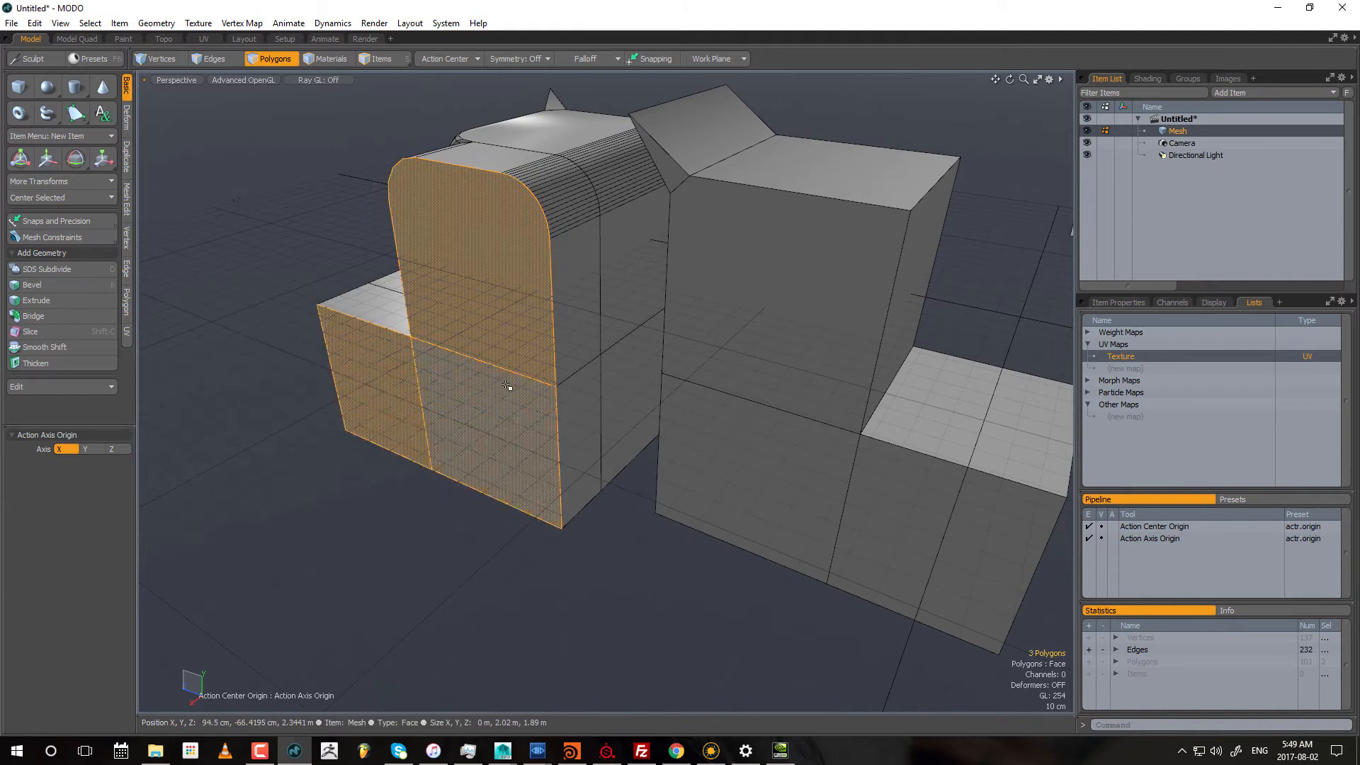
pyautogui.hotkey('ctrl', 'z')
pyautogui.hotkey('ctrl', 'z')
pyautogui.hotkey('ctrl', 'z')
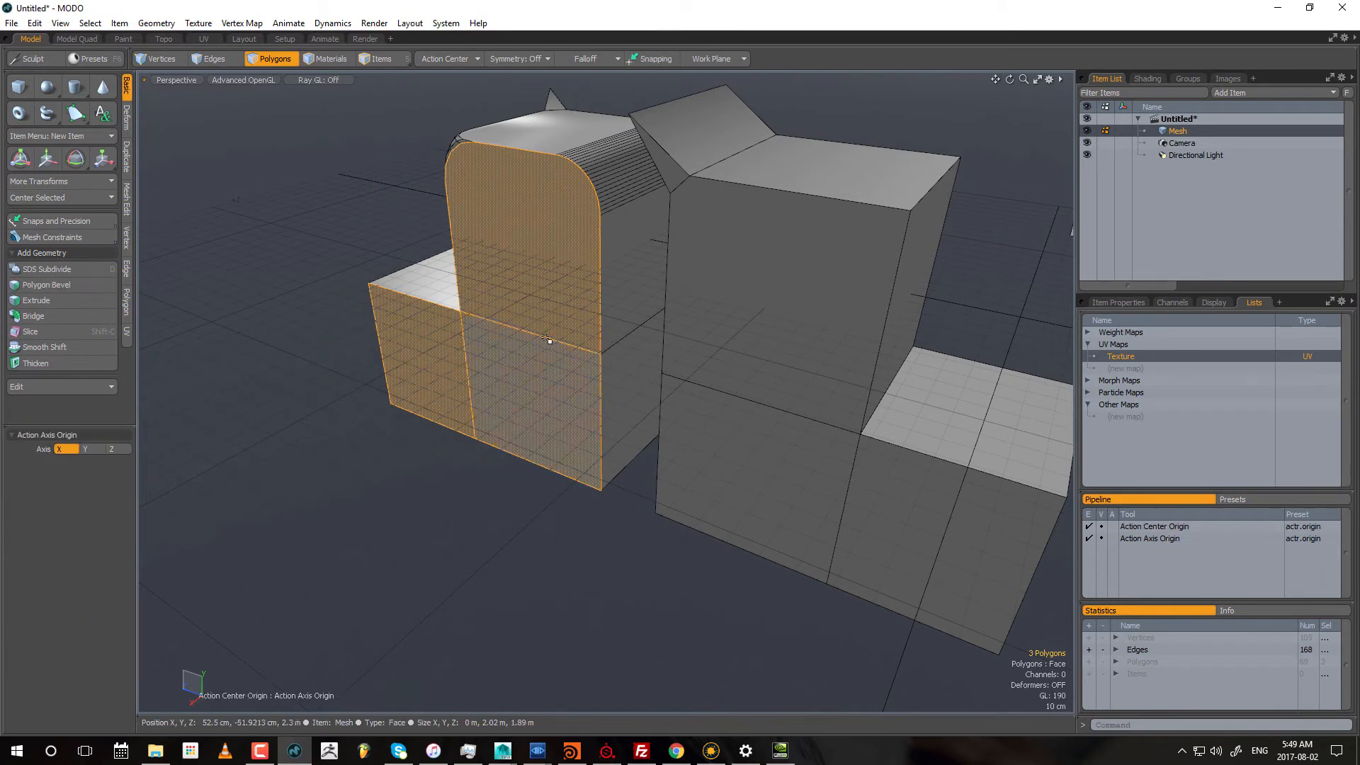
# Step: Bevel the three selected polygons as a group with a shift of about 32.1 cm and an inset of about 12.4 cm
pyautogui.press('b')
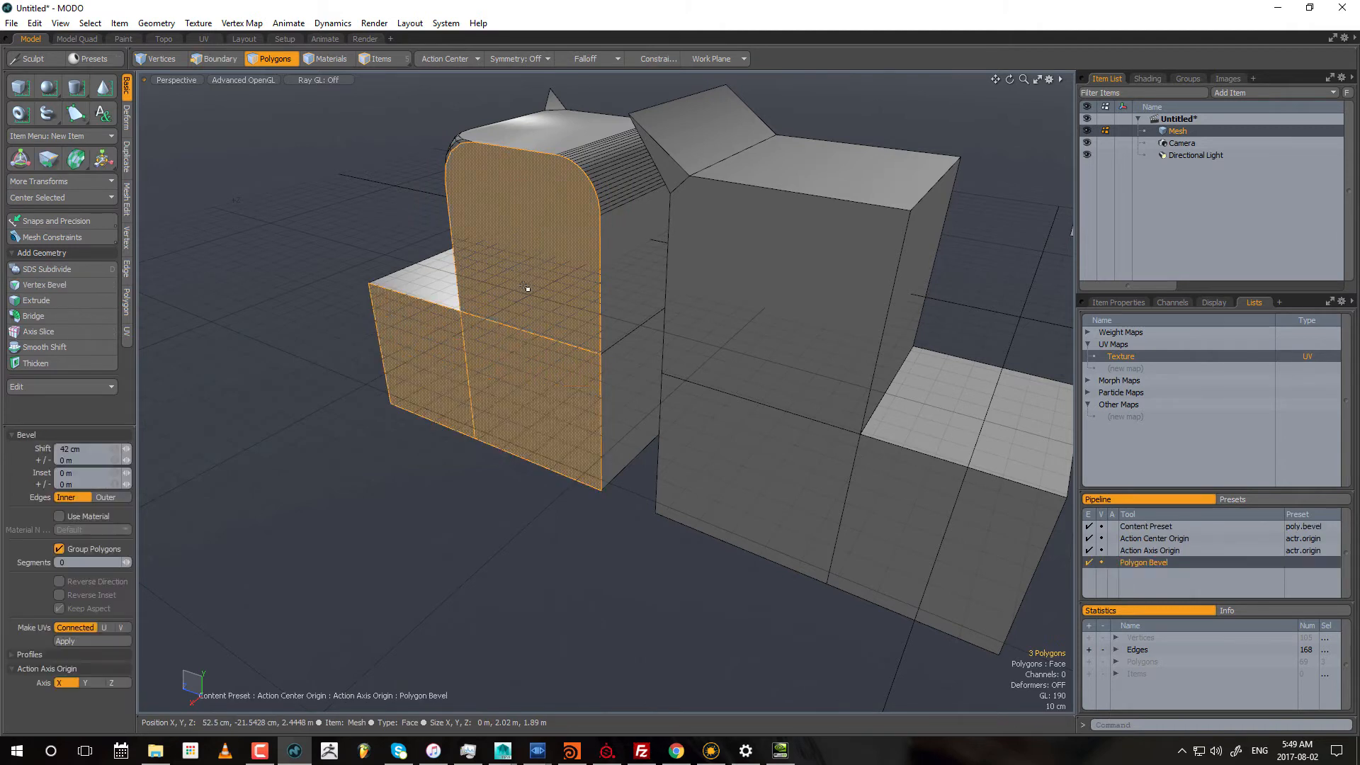
pyautogui.press('space')
pyautogui.press('b')
pyautogui.moveTo(455, 323); pyautogui.dragTo(486, 345)
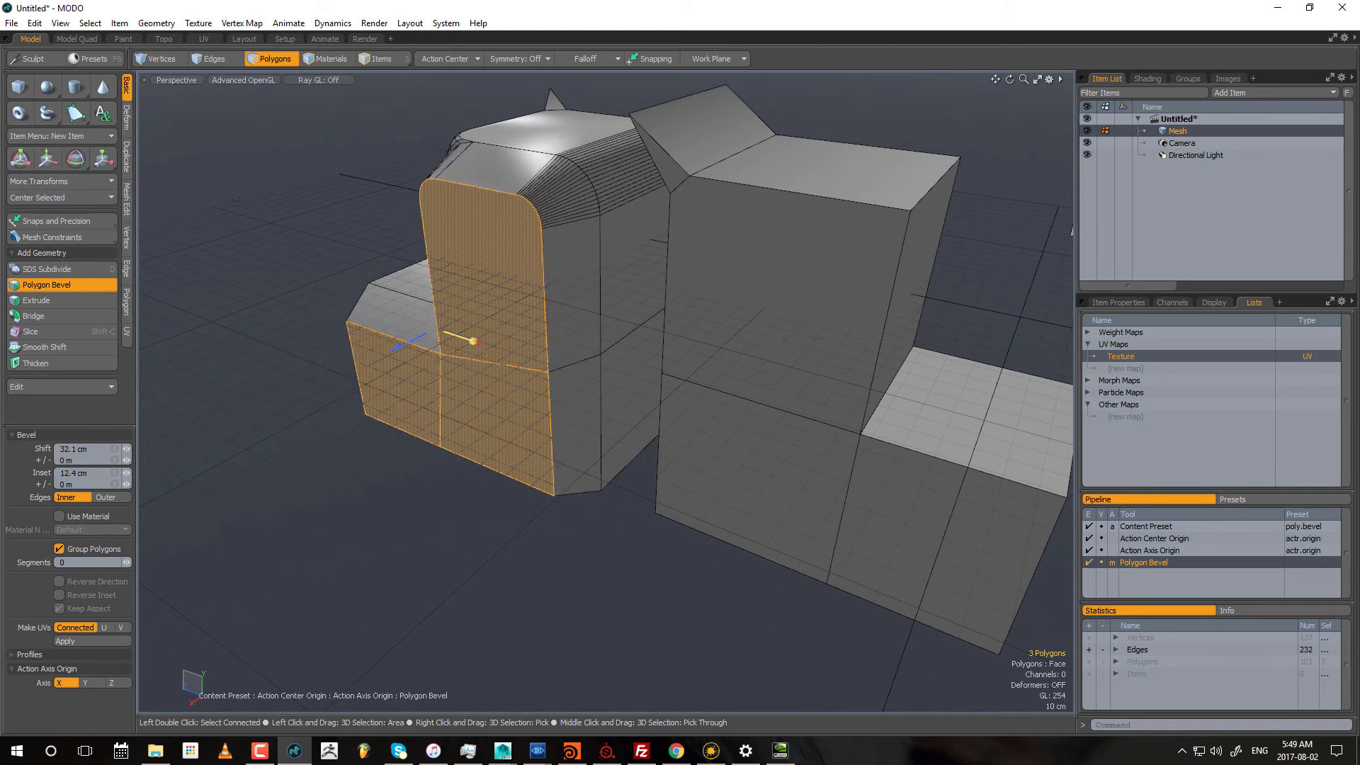
# Step: Compare the polygon bevel with Group Polygons on and off, leaving the rounded block's three side polygons beveled individually
pyautogui.click(61, 550)
pyautogui.keyDown('alt'); pyautogui.moveTo(551, 478); pyautogui.dragTo(562, 297); pyautogui.keyUp('alt')
pyautogui.keyDown('alt'); pyautogui.scroll(-3, 583, 390); pyautogui.keyUp('alt')
pyautogui.keyDown('alt'); pyautogui.moveTo(493, 418); pyautogui.dragTo(414, 487); pyautogui.keyUp('alt')
pyautogui.click(59, 550)
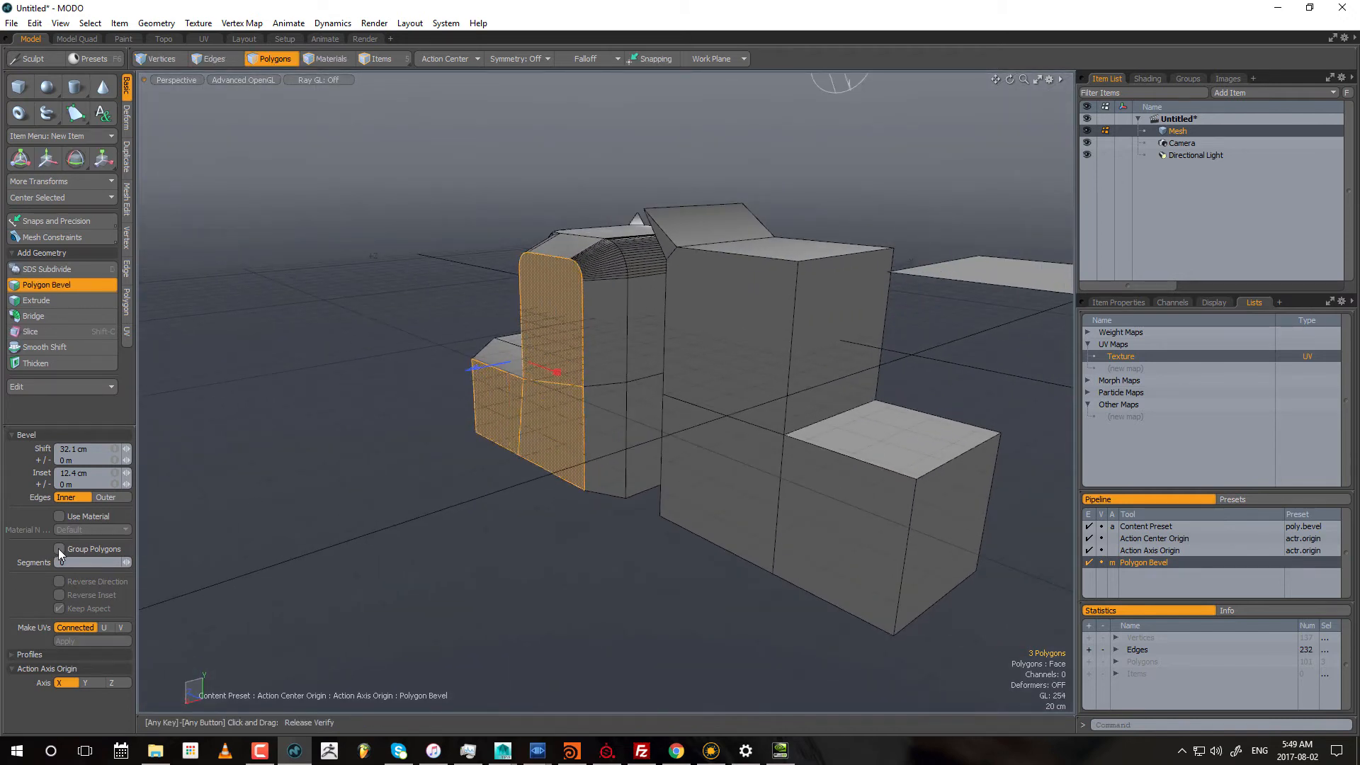
pyautogui.click(58, 549)
pyautogui.click(59, 549)
pyautogui.click(59, 550)
pyautogui.click(59, 549)
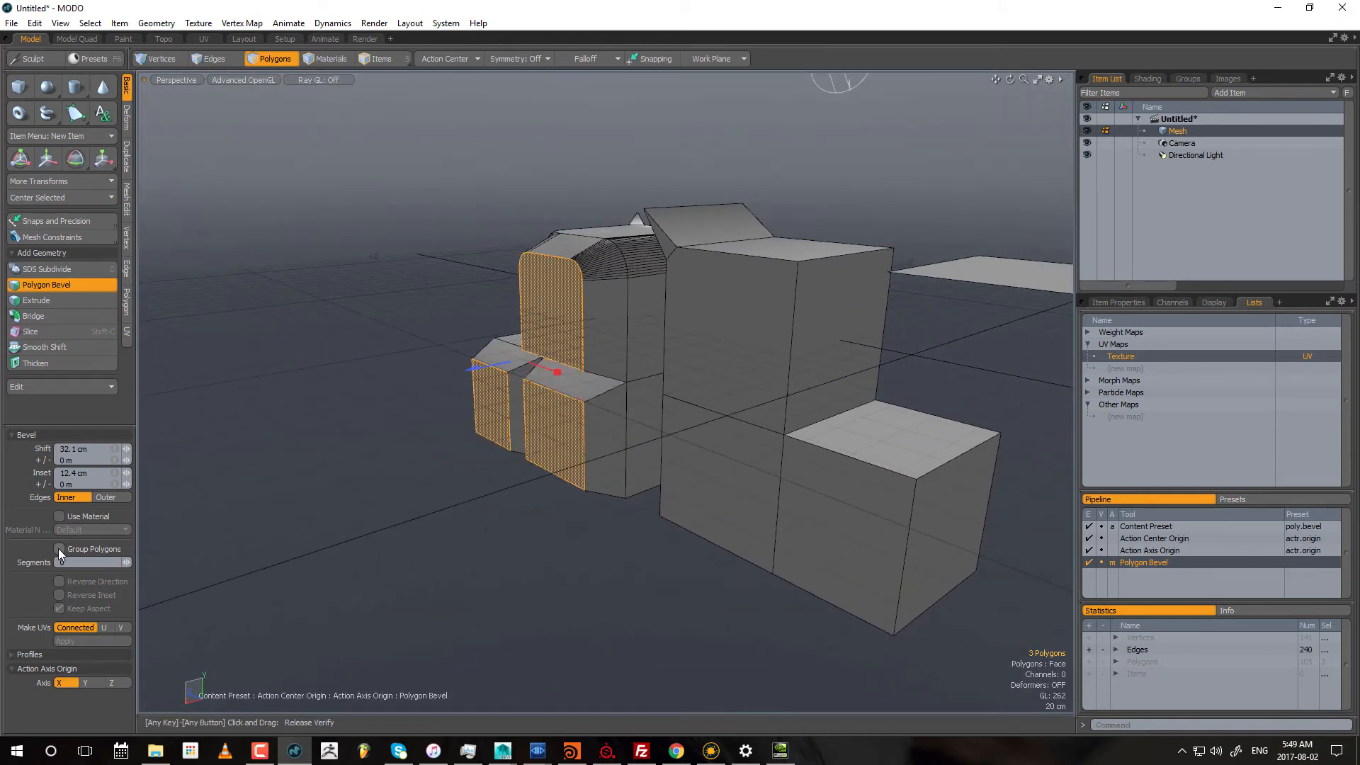
# Step: Set the ungrouped polygon bevel to 4 segments and finish it
pyautogui.moveTo(123, 562); pyautogui.dragTo(128, 562)
pyautogui.keyDown('alt'); pyautogui.moveTo(563, 229); pyautogui.dragTo(561, 246); pyautogui.keyUp('alt')
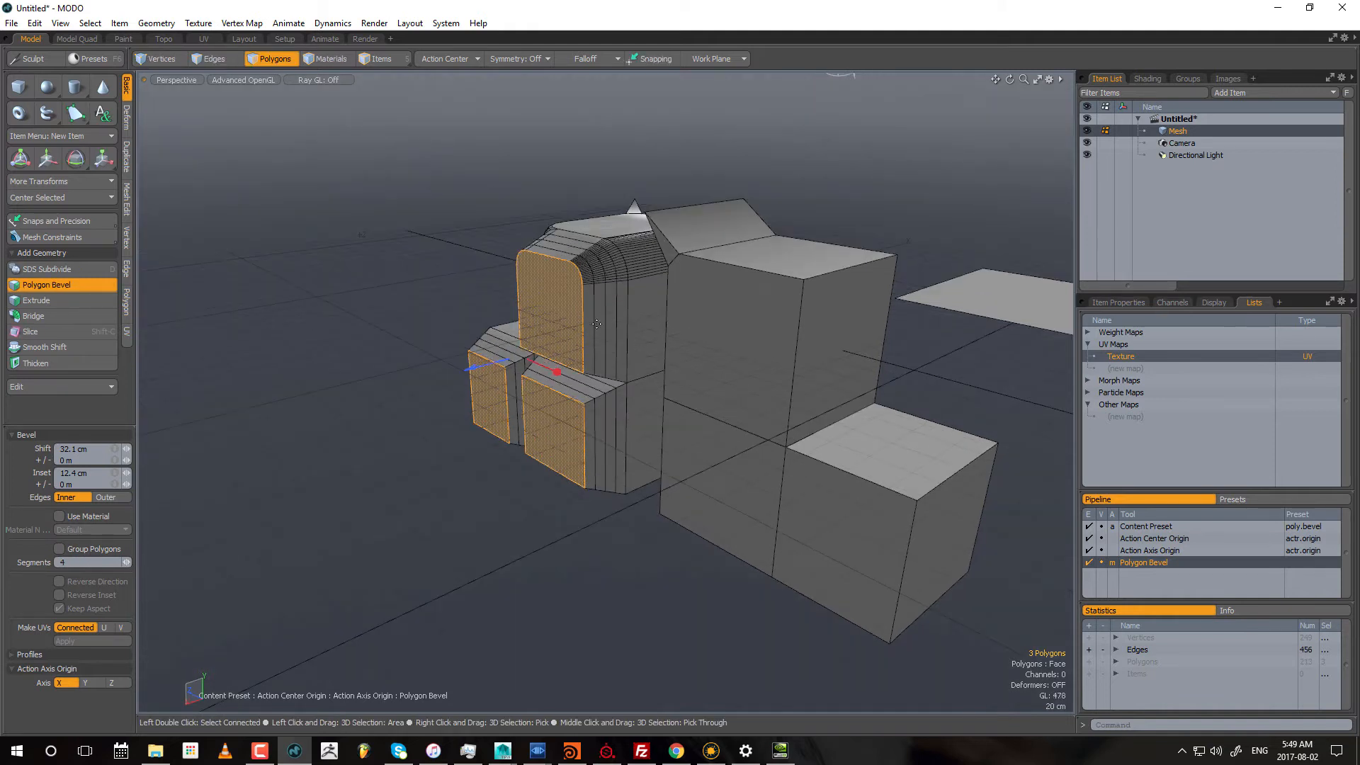
pyautogui.press('space')
# Step: Select the second block's three L-shaped side polygons and extrude them 43.5 cm along X with 6 sides
pyautogui.keyDown('alt'); pyautogui.keyDown('shift'); pyautogui.moveTo(679, 391); pyautogui.dragTo(648, 383); pyautogui.keyUp('shift'); pyautogui.keyUp('alt')
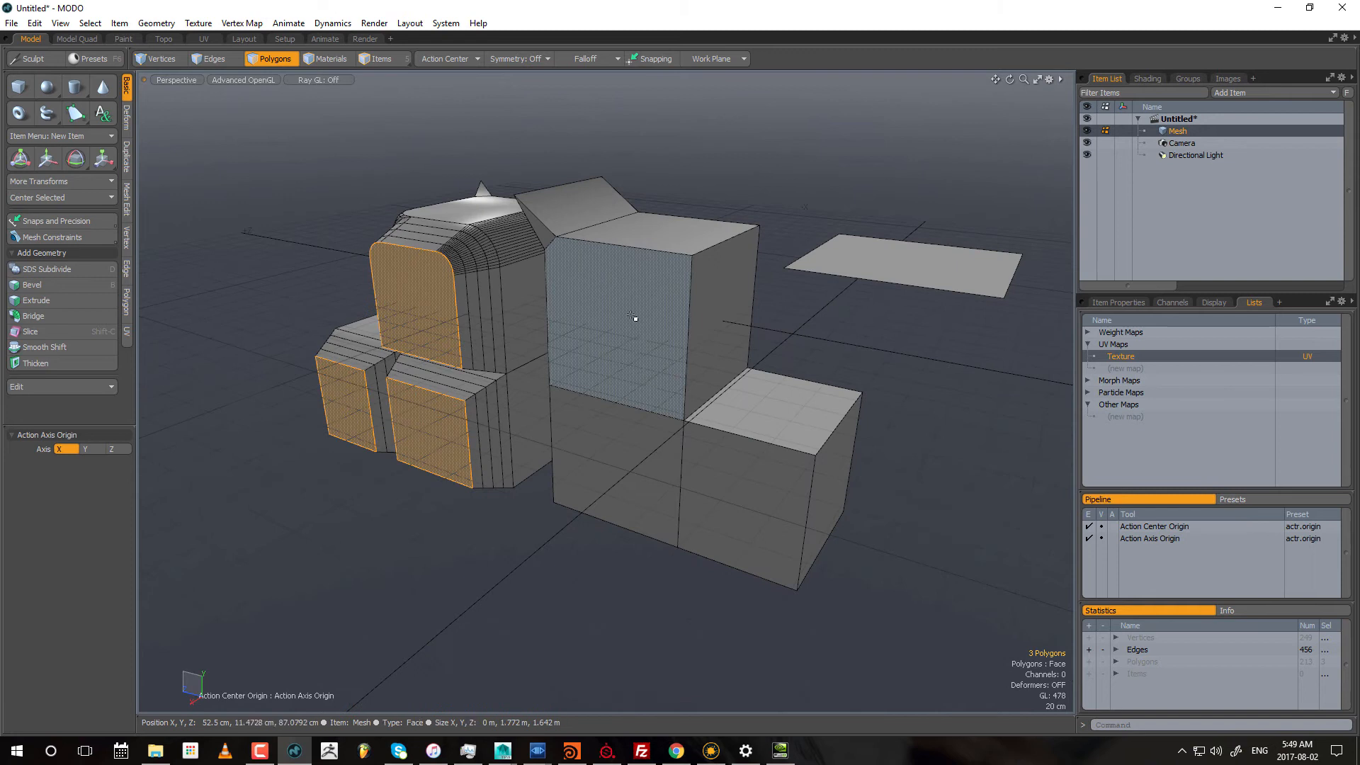
pyautogui.moveTo(634, 317); pyautogui.dragTo(703, 483)
pyautogui.hotkey('ctrl', 'shift', 'x')
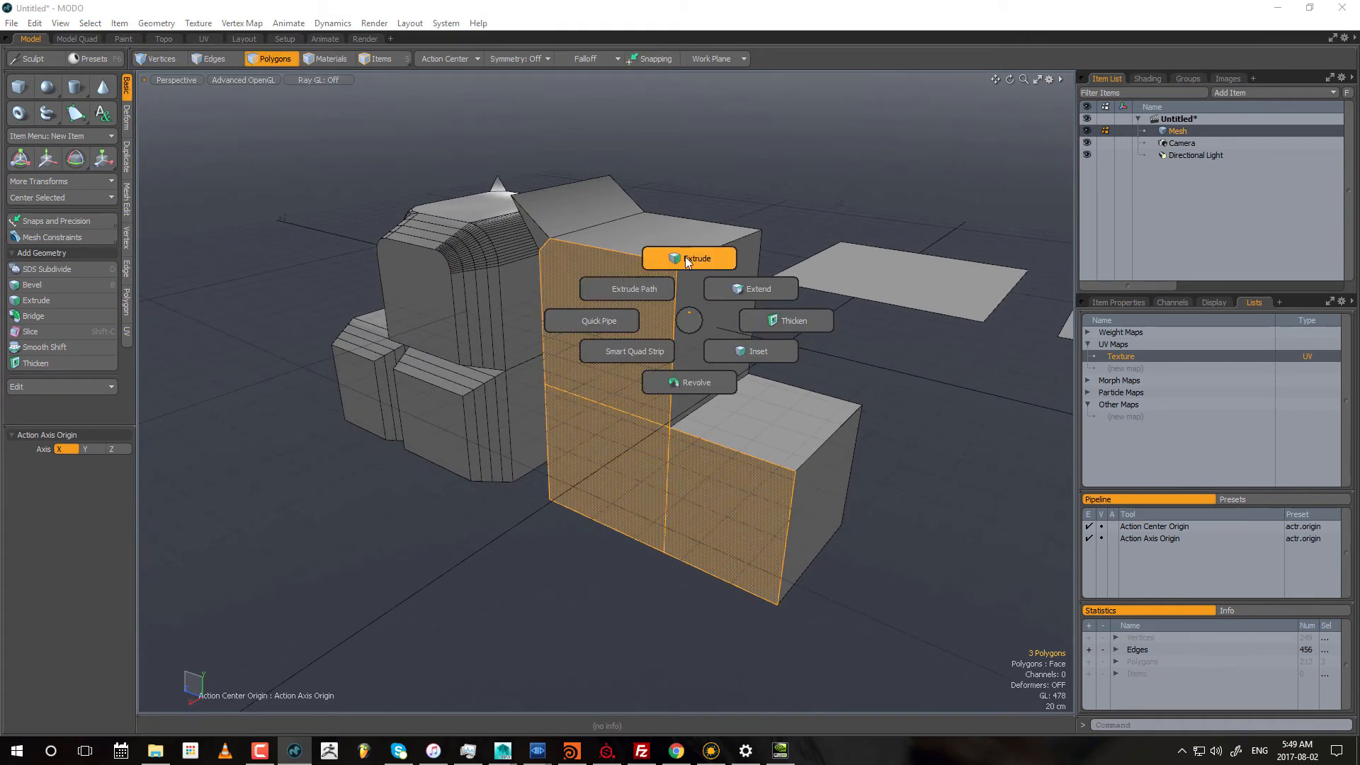
pyautogui.click(688, 260)
pyautogui.moveTo(635, 435); pyautogui.dragTo(590, 464)
pyautogui.keyDown('alt'); pyautogui.keyDown('shift'); pyautogui.moveTo(253, 504); pyautogui.dragTo(192, 495); pyautogui.keyUp('shift'); pyautogui.keyUp('alt')
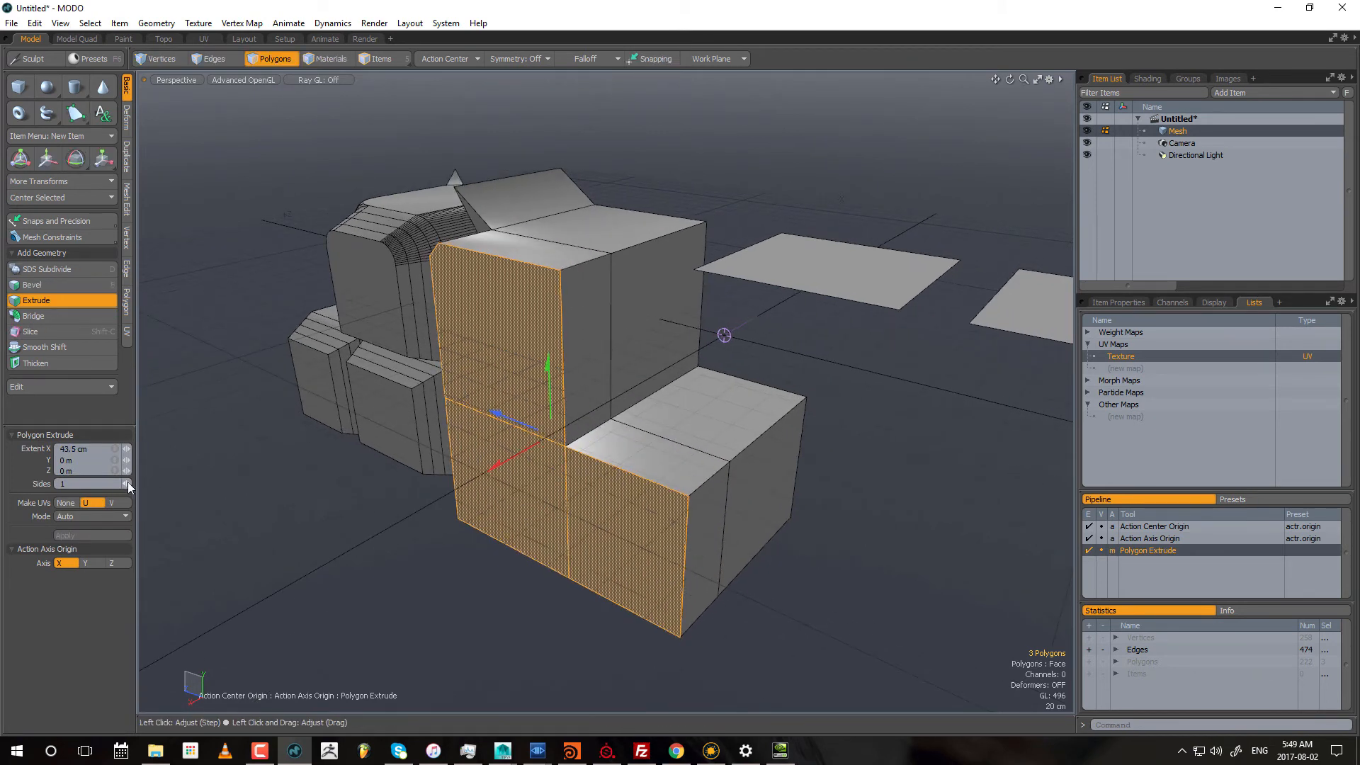
pyautogui.moveTo(126, 484); pyautogui.dragTo(151, 484)
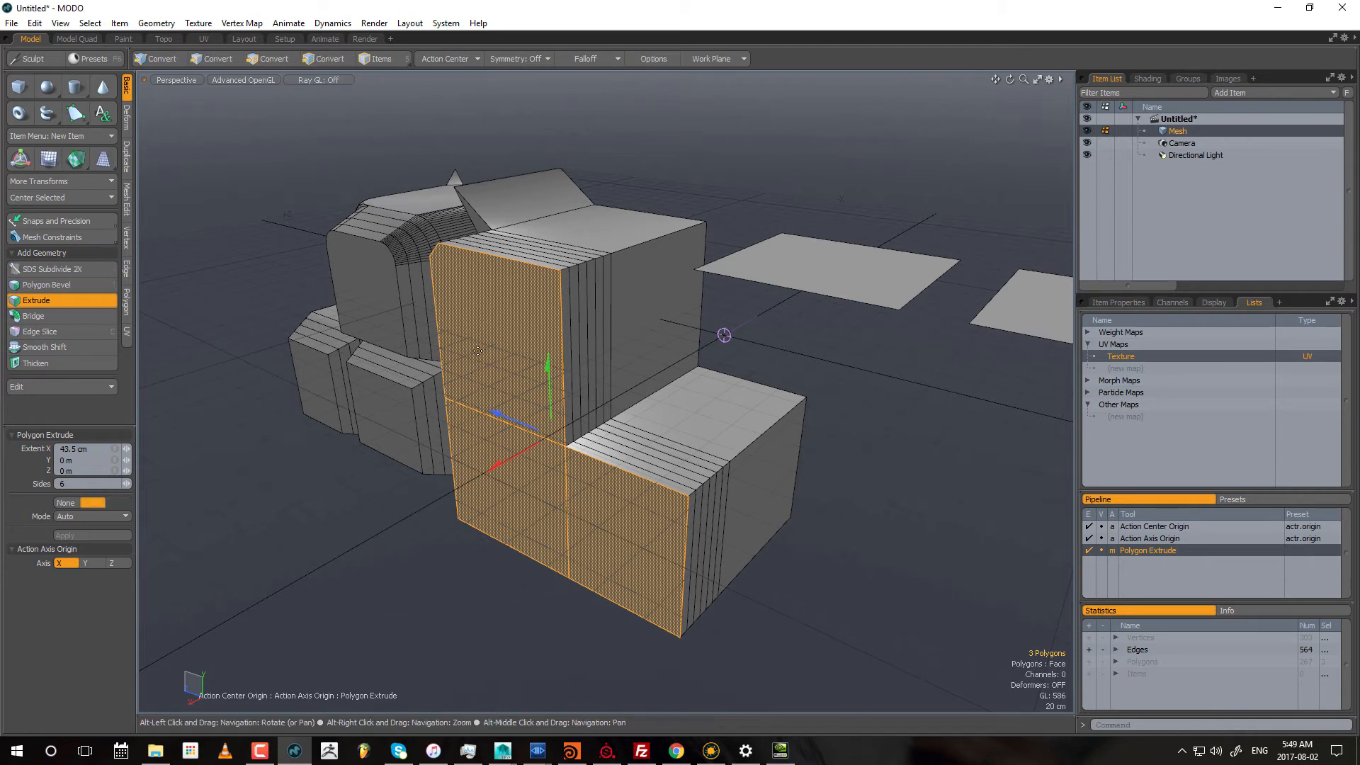
pyautogui.keyDown('alt'); pyautogui.moveTo(444, 306); pyautogui.dragTo(477, 299); pyautogui.keyUp('alt')
pyautogui.press('q')
# Step: Undo the last extrusion and bevel, and inset the rounded block's three side polygons 9.3 cm as a group with zero shift and 0 segments
pyautogui.keyDown('alt'); pyautogui.moveTo(346, 418); pyautogui.dragTo(432, 375); pyautogui.keyUp('alt')
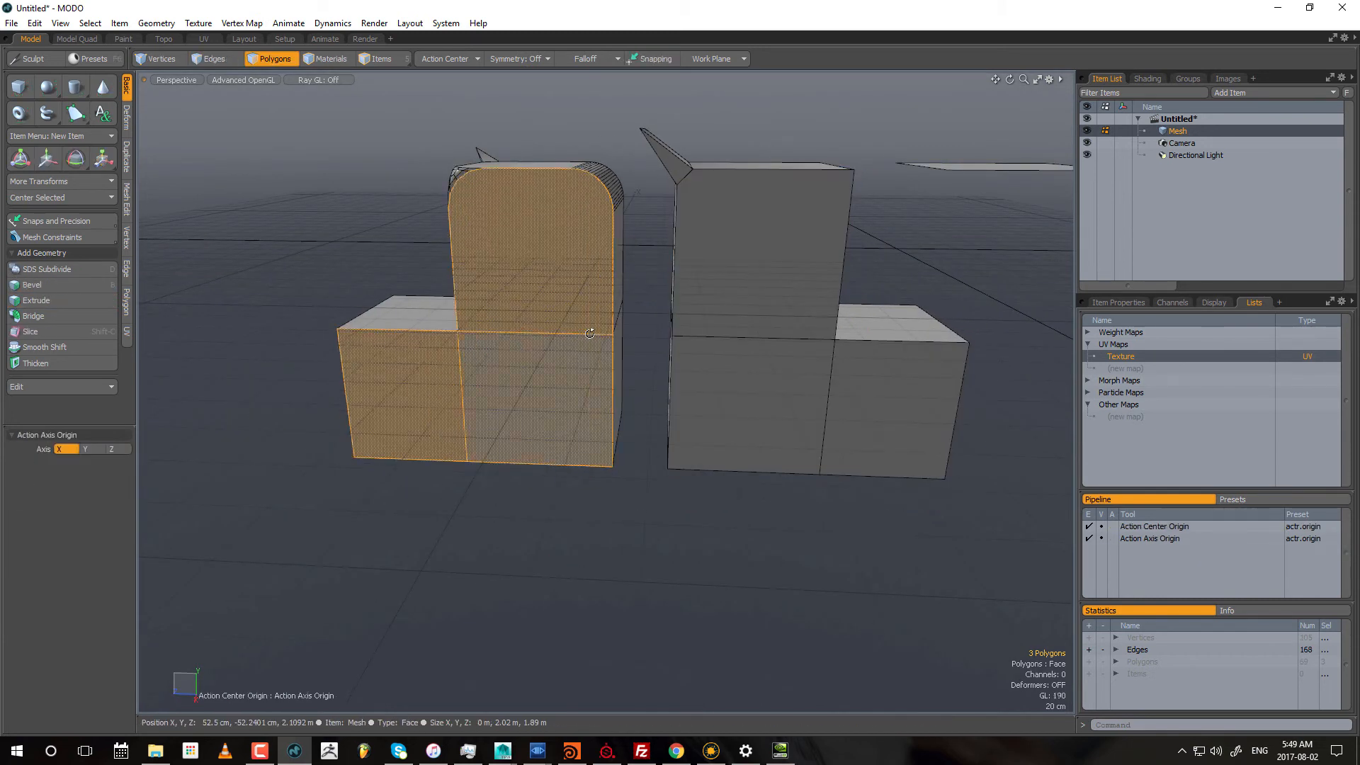
pyautogui.keyDown('alt'); pyautogui.moveTo(590, 333); pyautogui.dragTo(481, 327); pyautogui.keyUp('alt')
pyautogui.press('b')
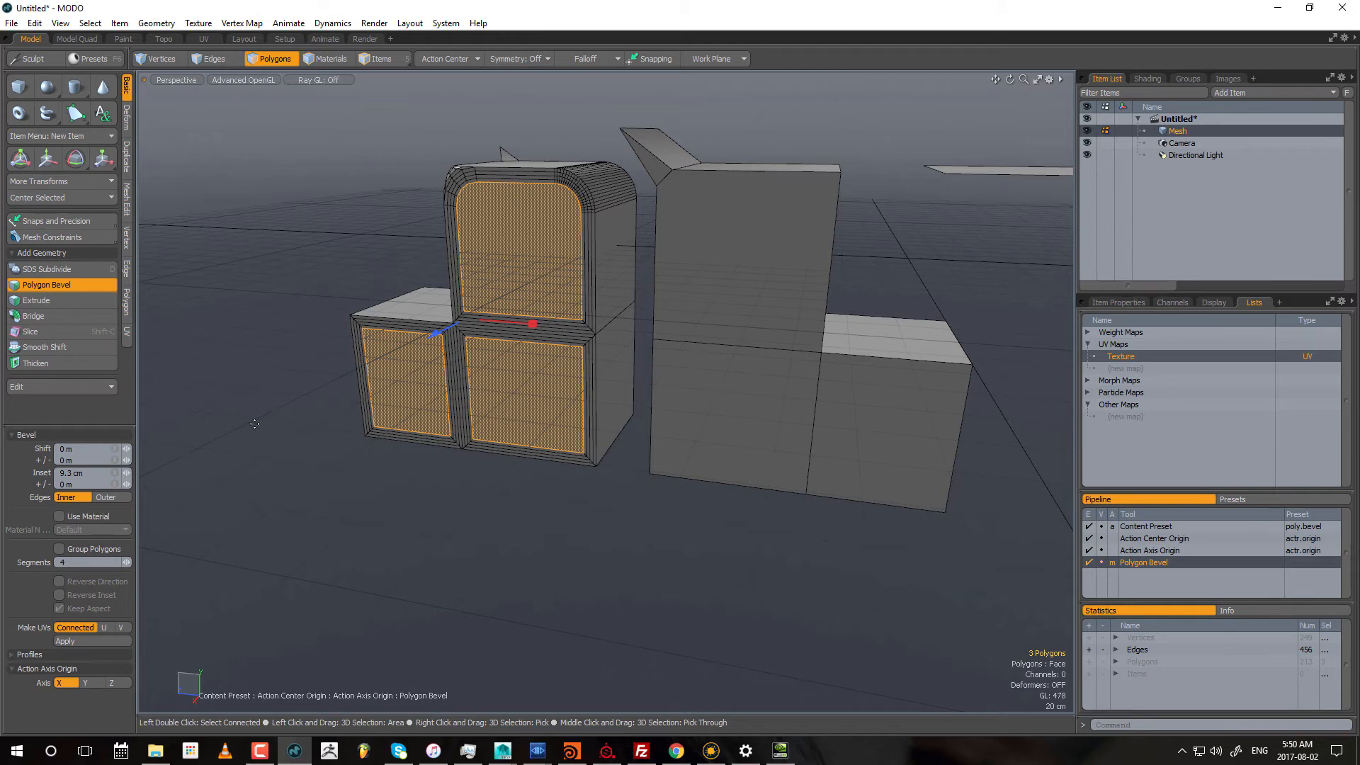
pyautogui.click(59, 550)
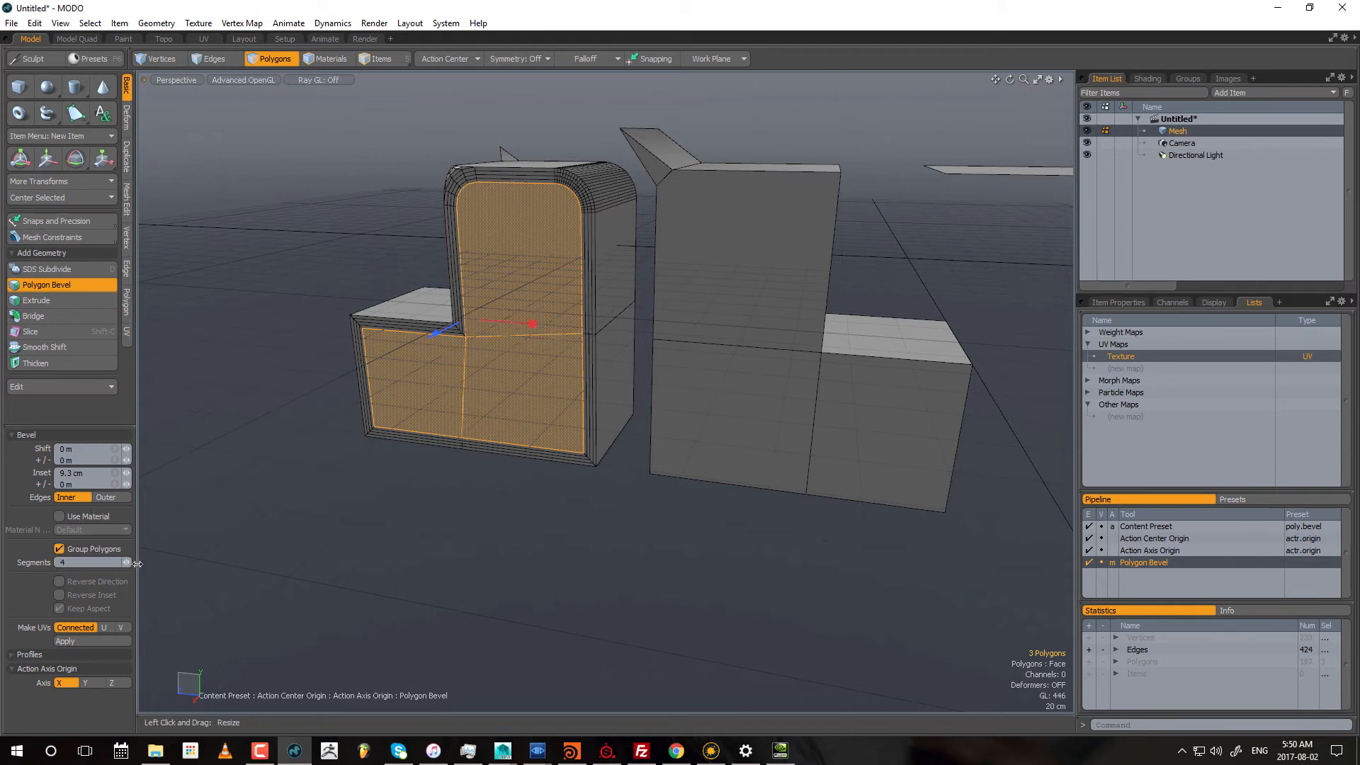
pyautogui.moveTo(126, 562); pyautogui.dragTo(99, 562)
pyautogui.keyDown('alt'); pyautogui.moveTo(680, 423); pyautogui.dragTo(655, 435); pyautogui.keyUp('alt')
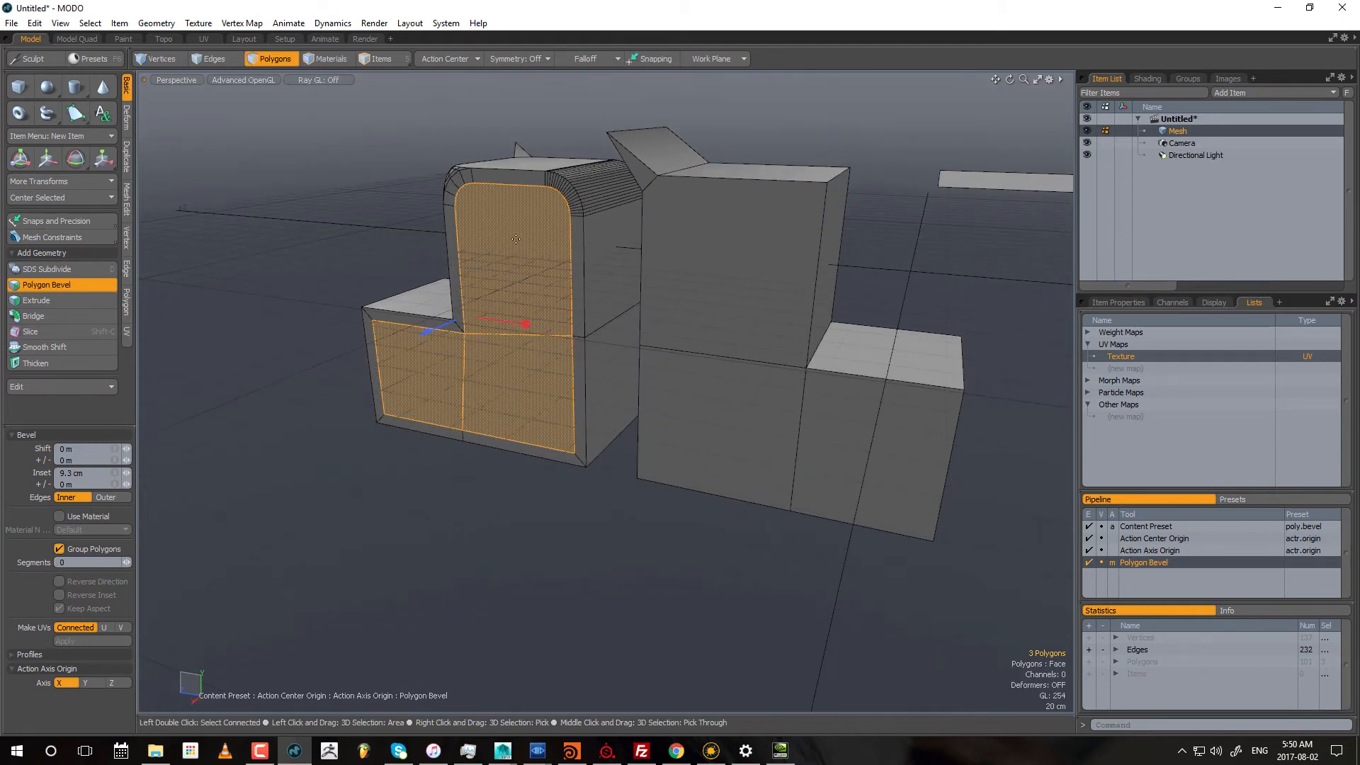
pyautogui.keyDown('alt'); pyautogui.moveTo(423, 247); pyautogui.dragTo(728, 237); pyautogui.keyUp('alt')
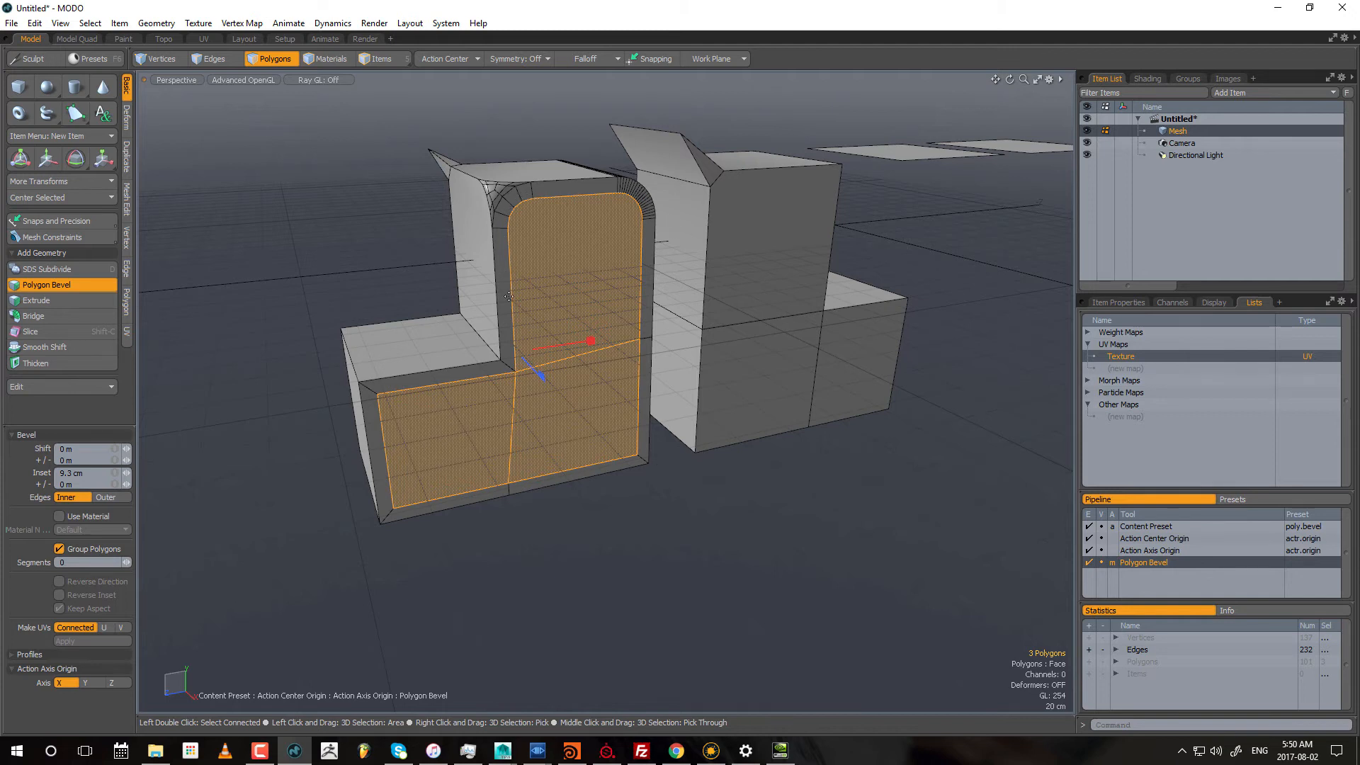
pyautogui.keyDown('alt'); pyautogui.moveTo(509, 296); pyautogui.dragTo(558, 369); pyautogui.keyUp('alt')
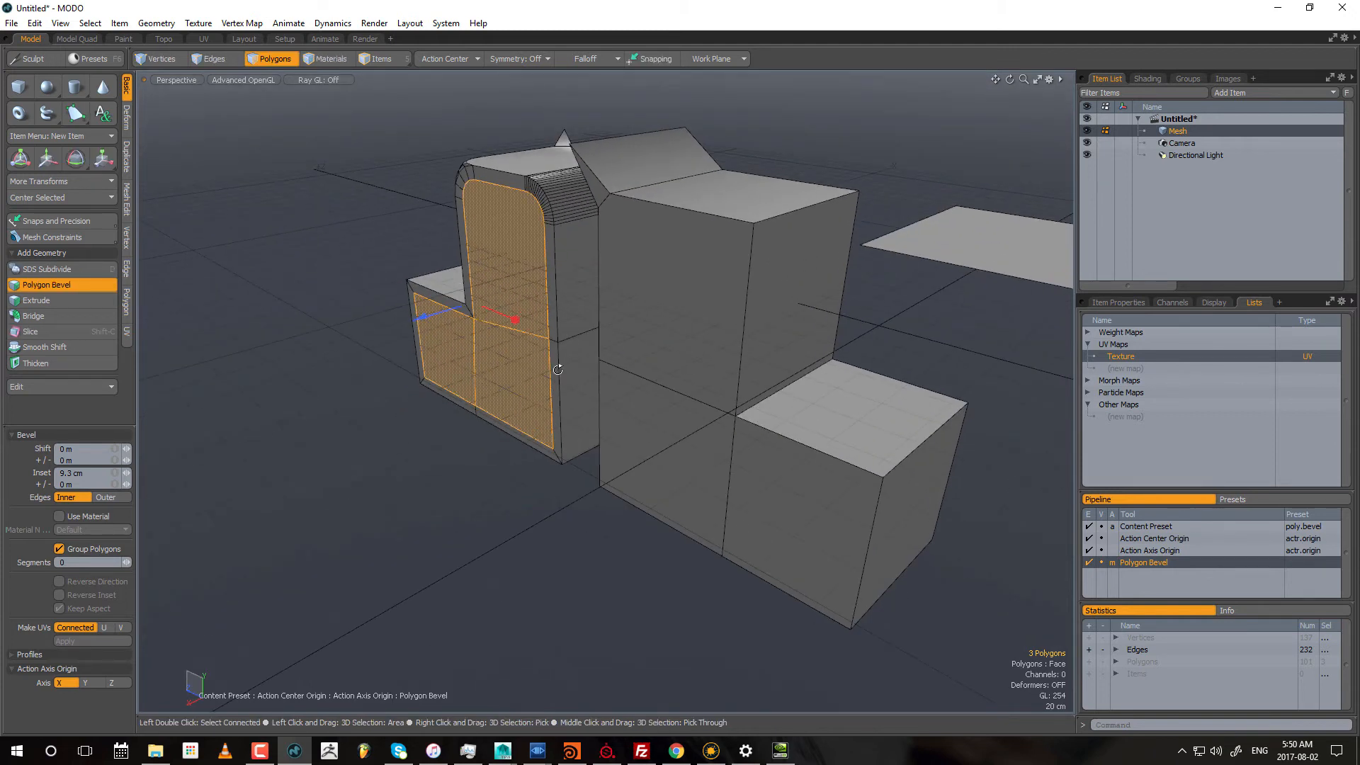
pyautogui.press('space')
pyautogui.keyDown('alt'); pyautogui.keyDown('shift'); pyautogui.moveTo(811, 318); pyautogui.dragTo(714, 358); pyautogui.keyUp('shift'); pyautogui.keyUp('alt')
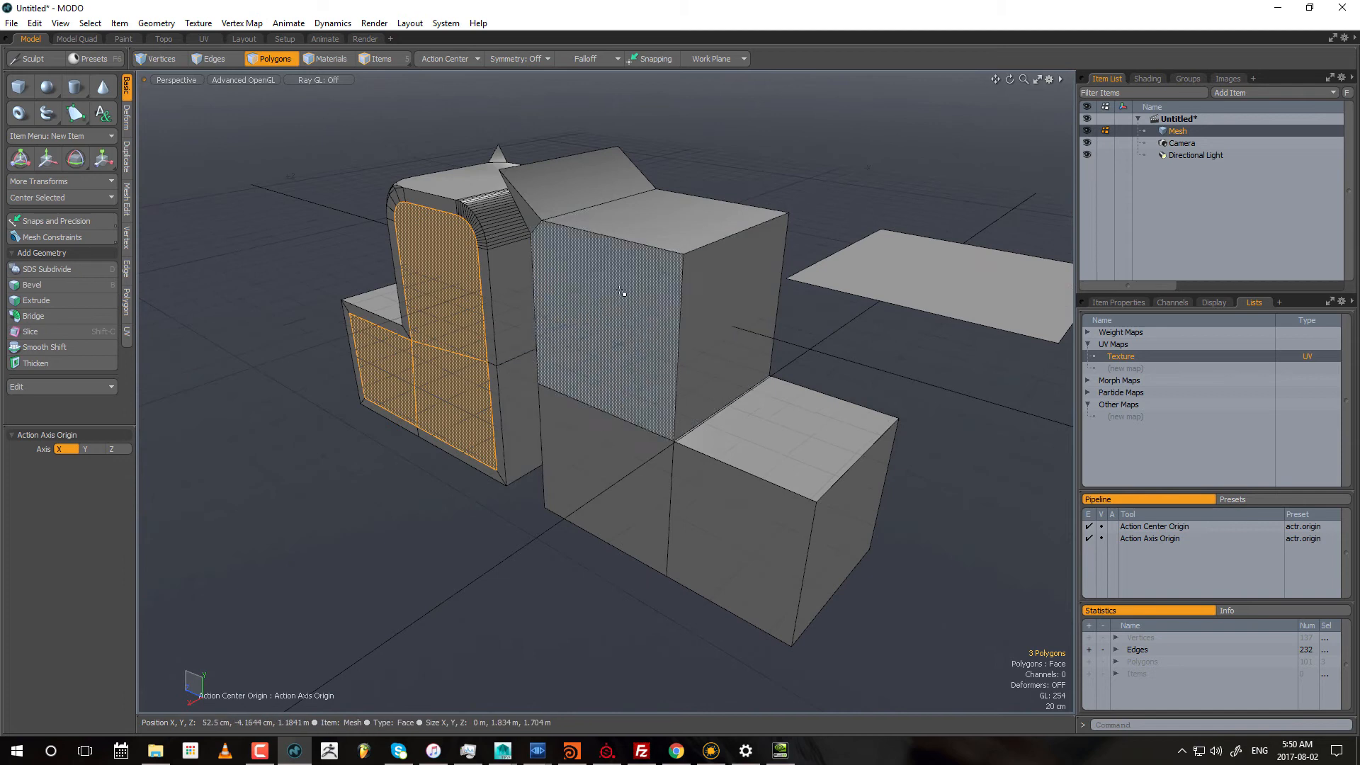
pyautogui.moveTo(624, 296); pyautogui.dragTo(777, 494)
pyautogui.keyDown('alt'); pyautogui.keyDown('shift'); pyautogui.moveTo(835, 446); pyautogui.dragTo(718, 354); pyautogui.keyUp('shift'); pyautogui.keyUp('alt')
pyautogui.click(728, 281)
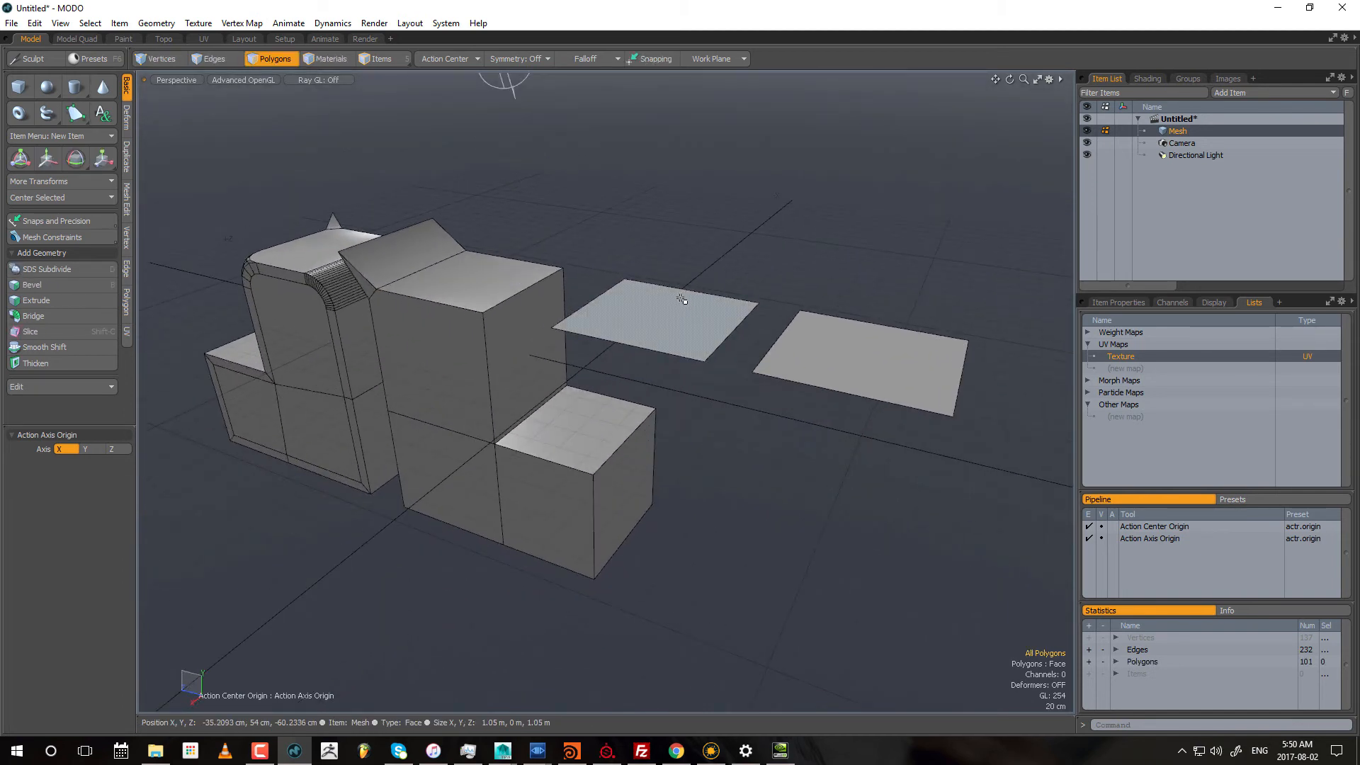
# Step: Bevel the flat polygon nearest the blocks with a shift of 44 cm and zero inset, and clear the selection
pyautogui.click(677, 304)
pyautogui.press('b')
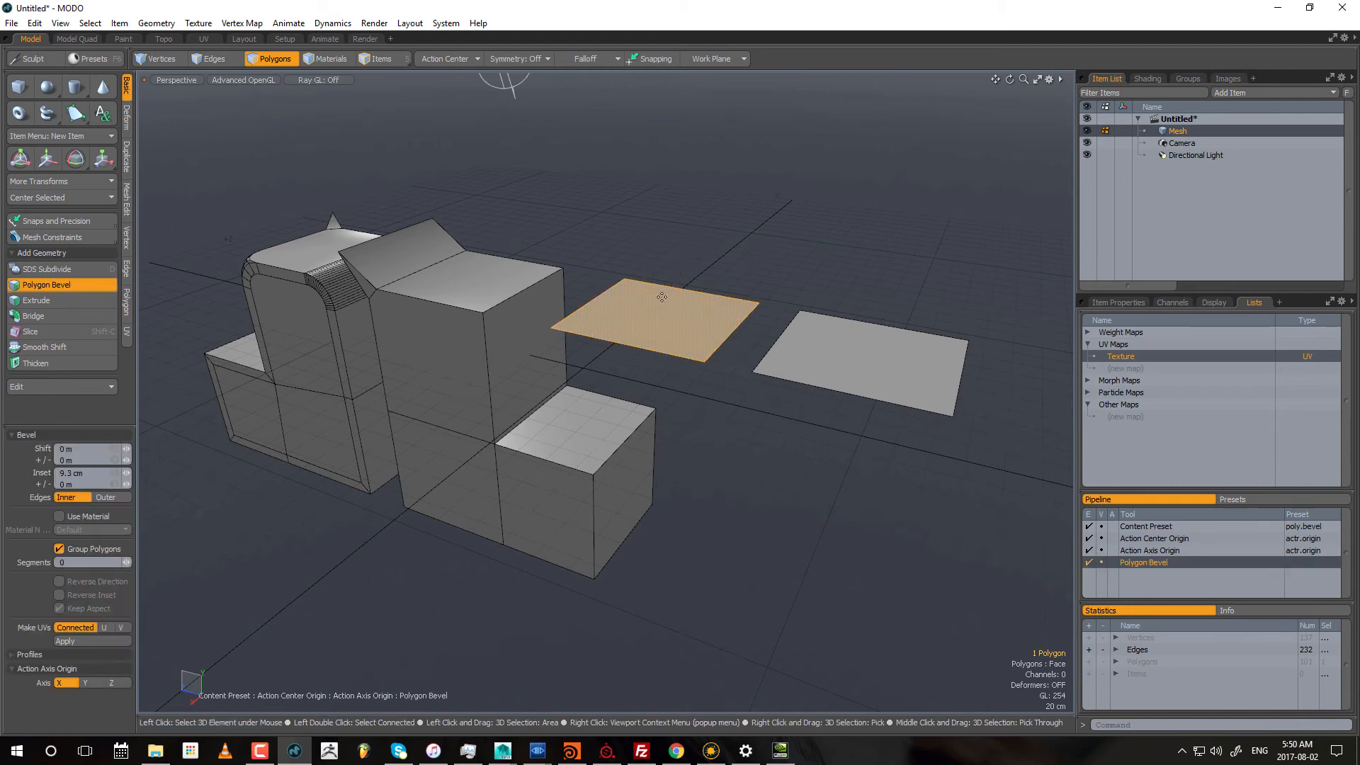
pyautogui.moveTo(662, 297); pyautogui.dragTo(663, 239)
pyautogui.keyDown('alt'); pyautogui.keyDown('shift'); pyautogui.moveTo(882, 191); pyautogui.dragTo(778, 205); pyautogui.keyUp('shift'); pyautogui.keyUp('alt')
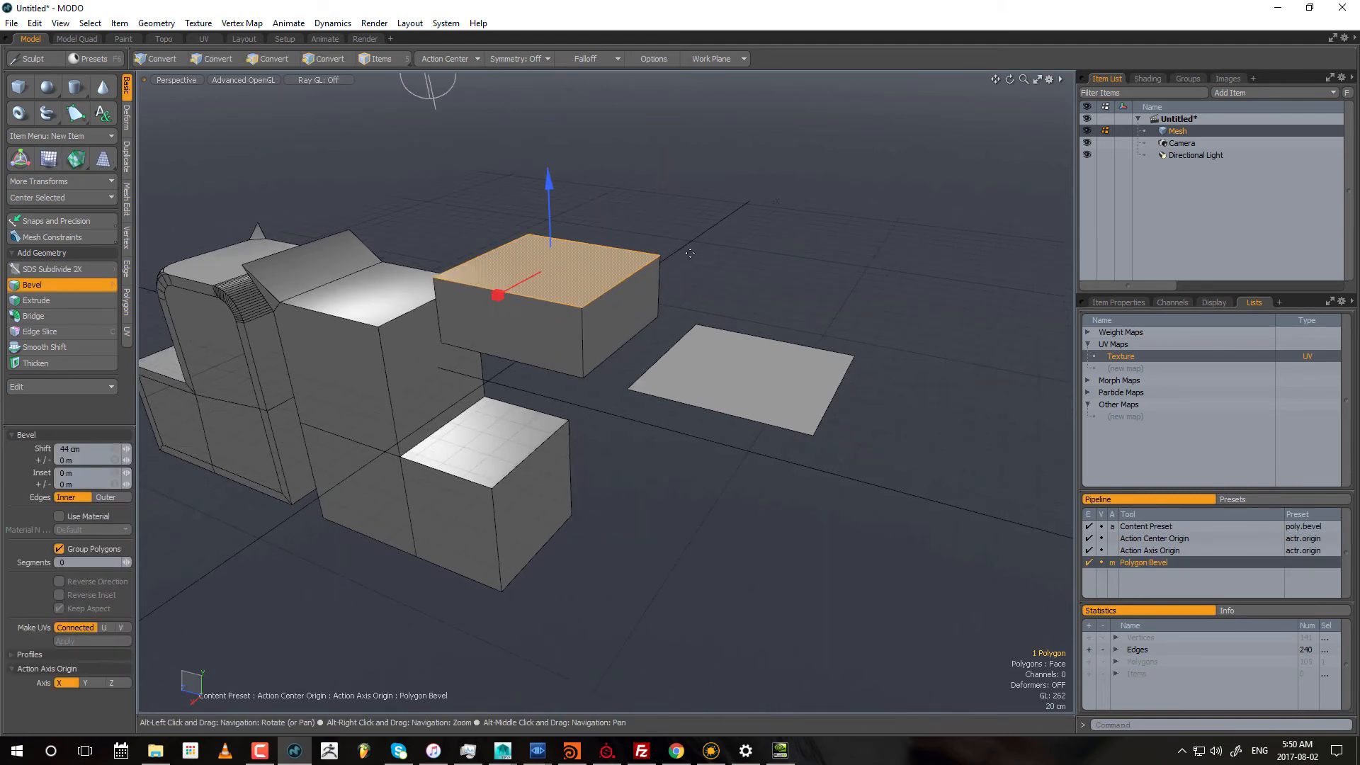
pyautogui.press('space')
pyautogui.click(778, 205)
# Step: Extrude the other flat polygon 42 cm along Y with 1 side, finish the extrusion and clear the selection
pyautogui.click(755, 372)
pyautogui.hotkey('ctrl', 'space')
pyautogui.click(754, 140)
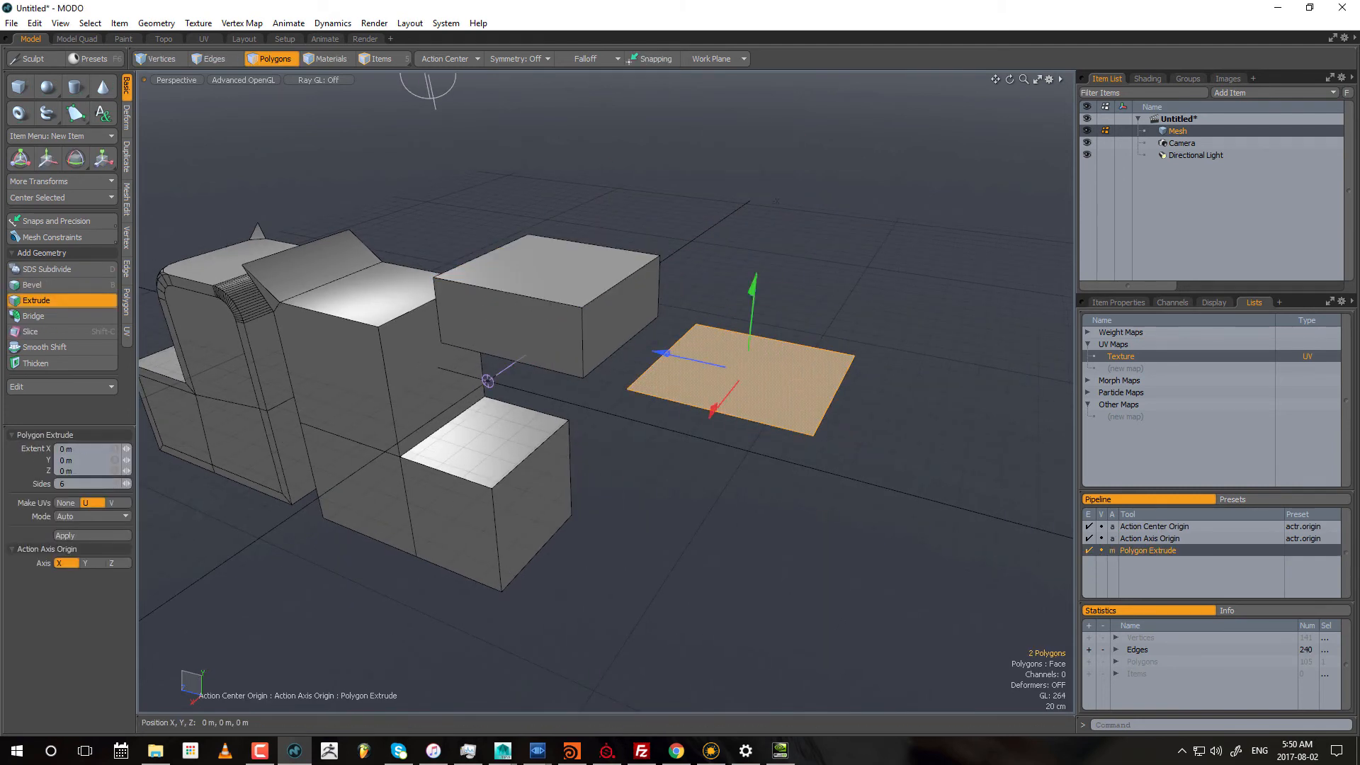
pyautogui.moveTo(753, 319); pyautogui.dragTo(756, 275)
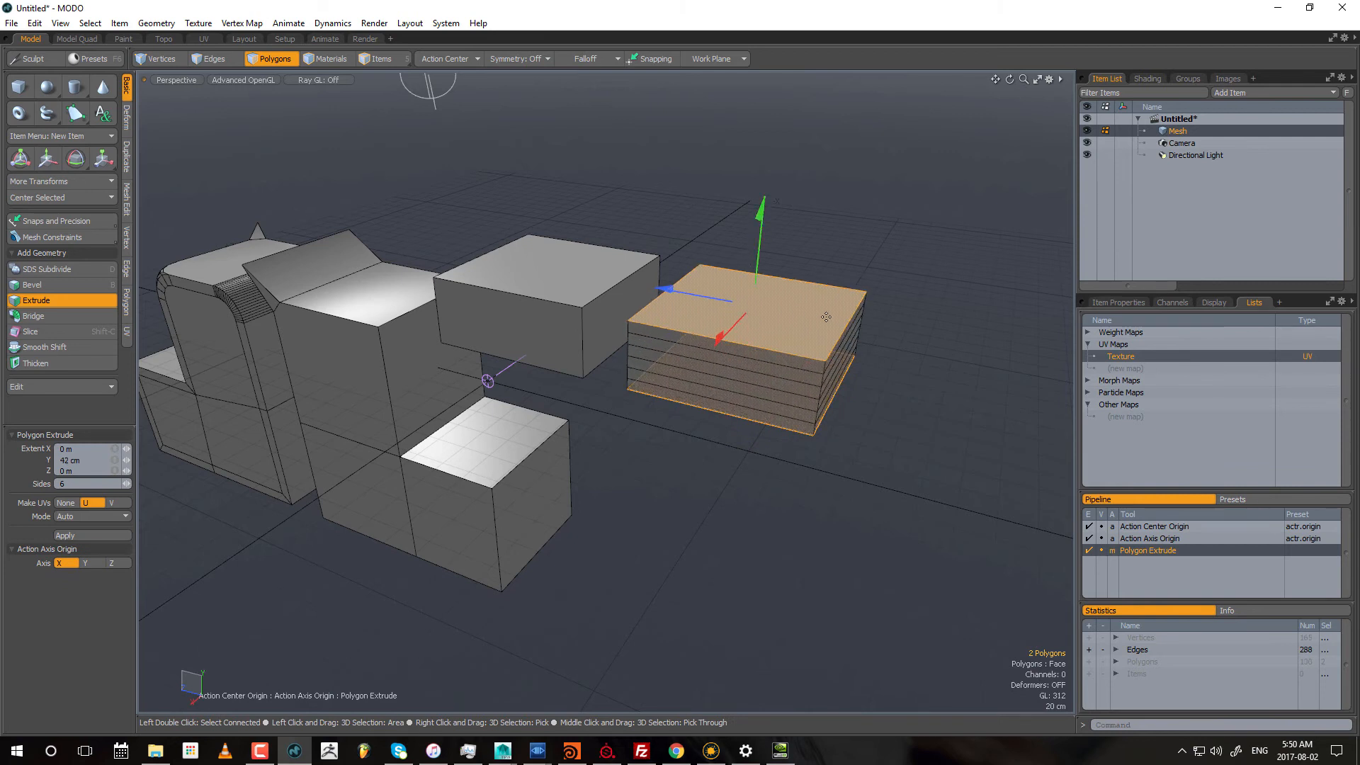
pyautogui.moveTo(126, 483); pyautogui.dragTo(123, 494)
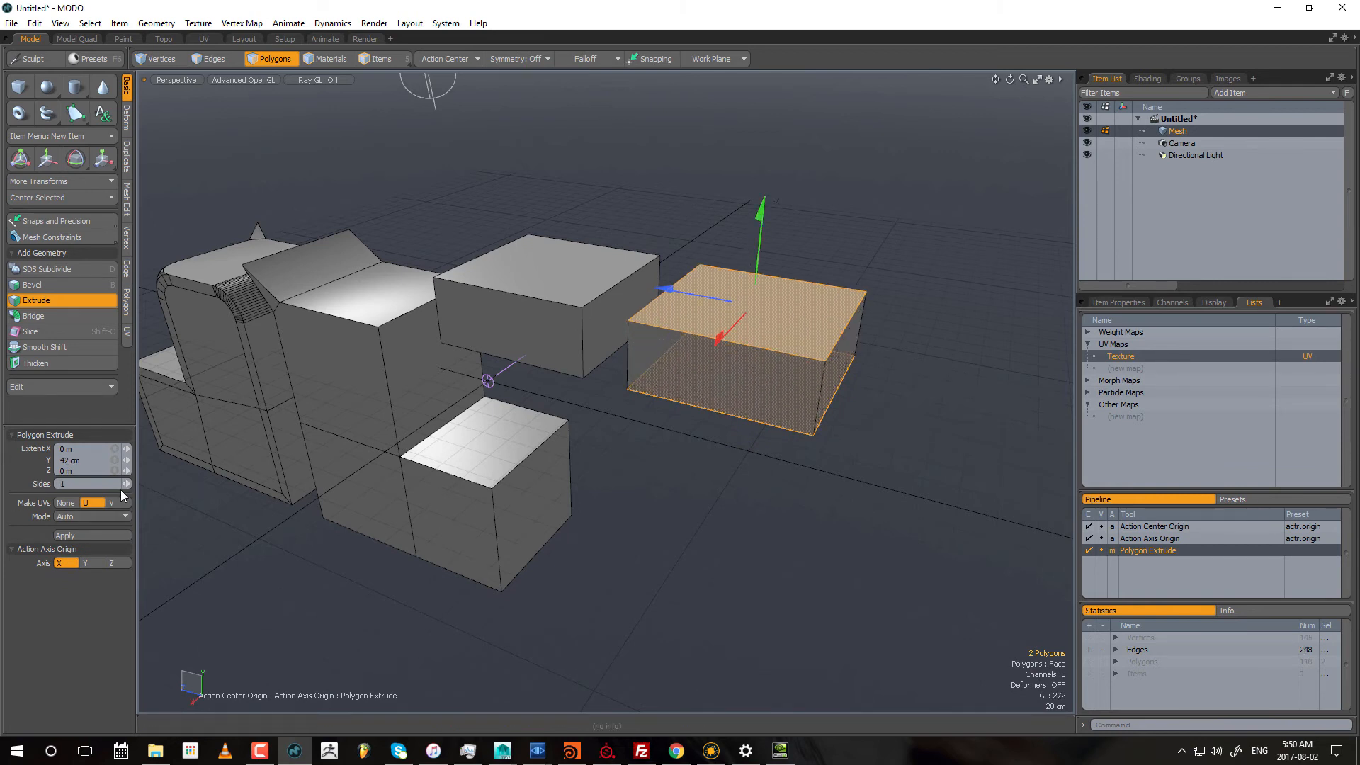
pyautogui.press('space')
pyautogui.click(869, 550)
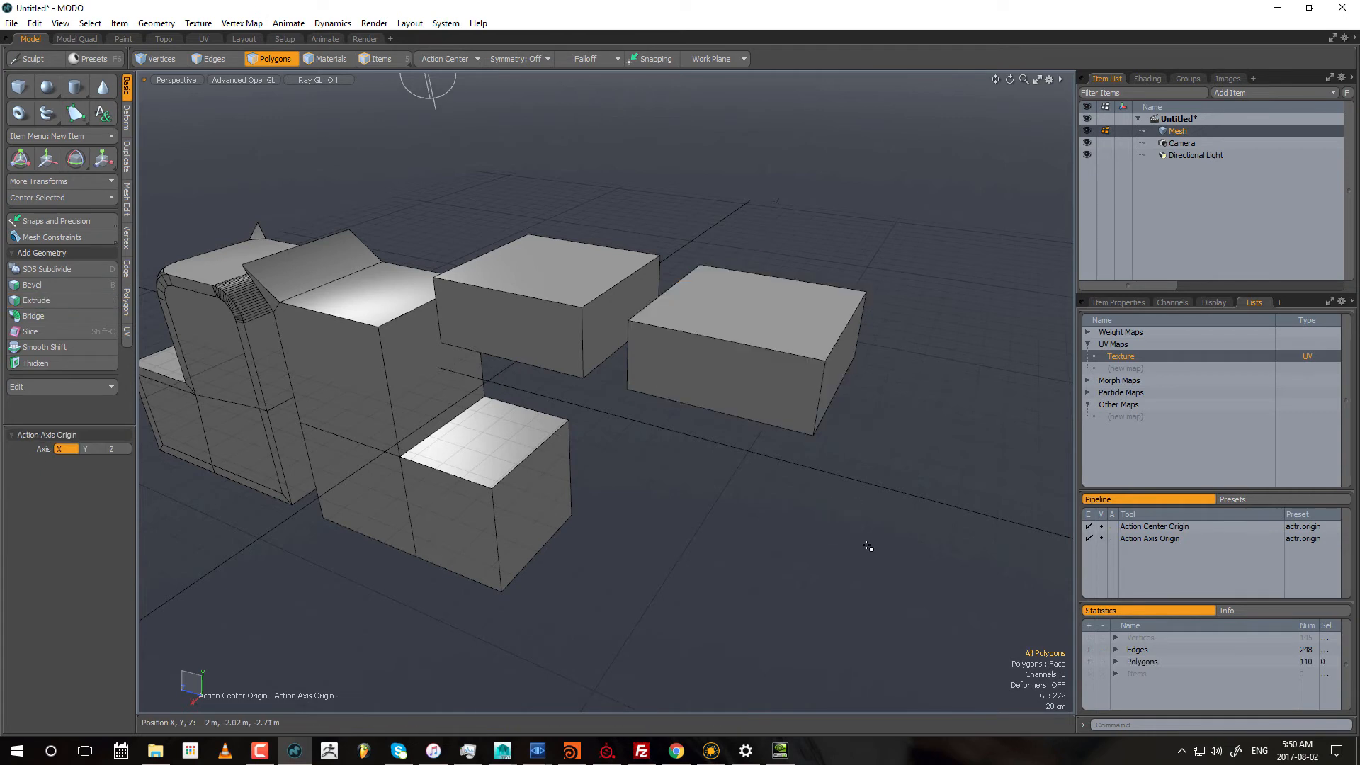
# Step: Examine the beveled box from below and from all around, selecting its top and side polygons
pyautogui.keyDown('alt'); pyautogui.moveTo(648, 453); pyautogui.dragTo(737, 128); pyautogui.keyUp('alt')
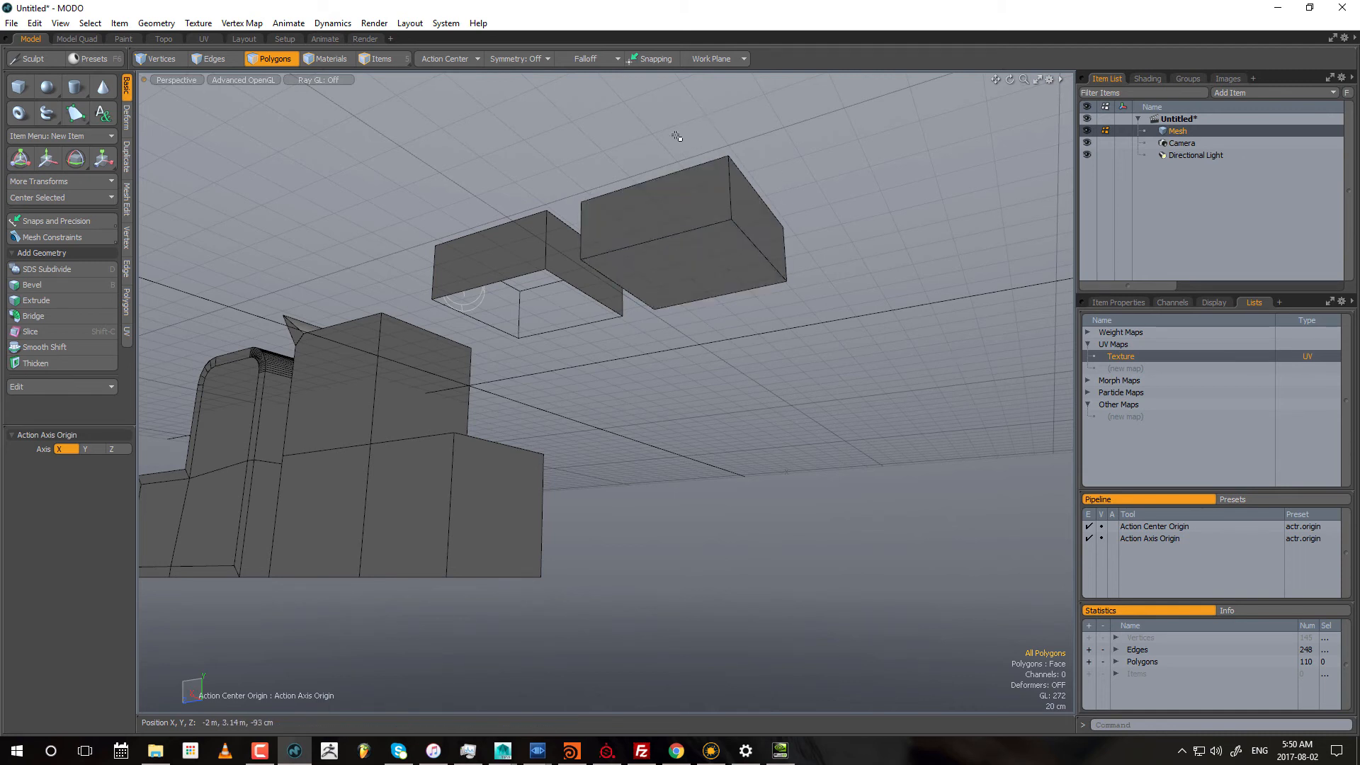
pyautogui.keyDown('alt'); pyautogui.moveTo(734, 328); pyautogui.dragTo(533, 329); pyautogui.keyUp('alt')
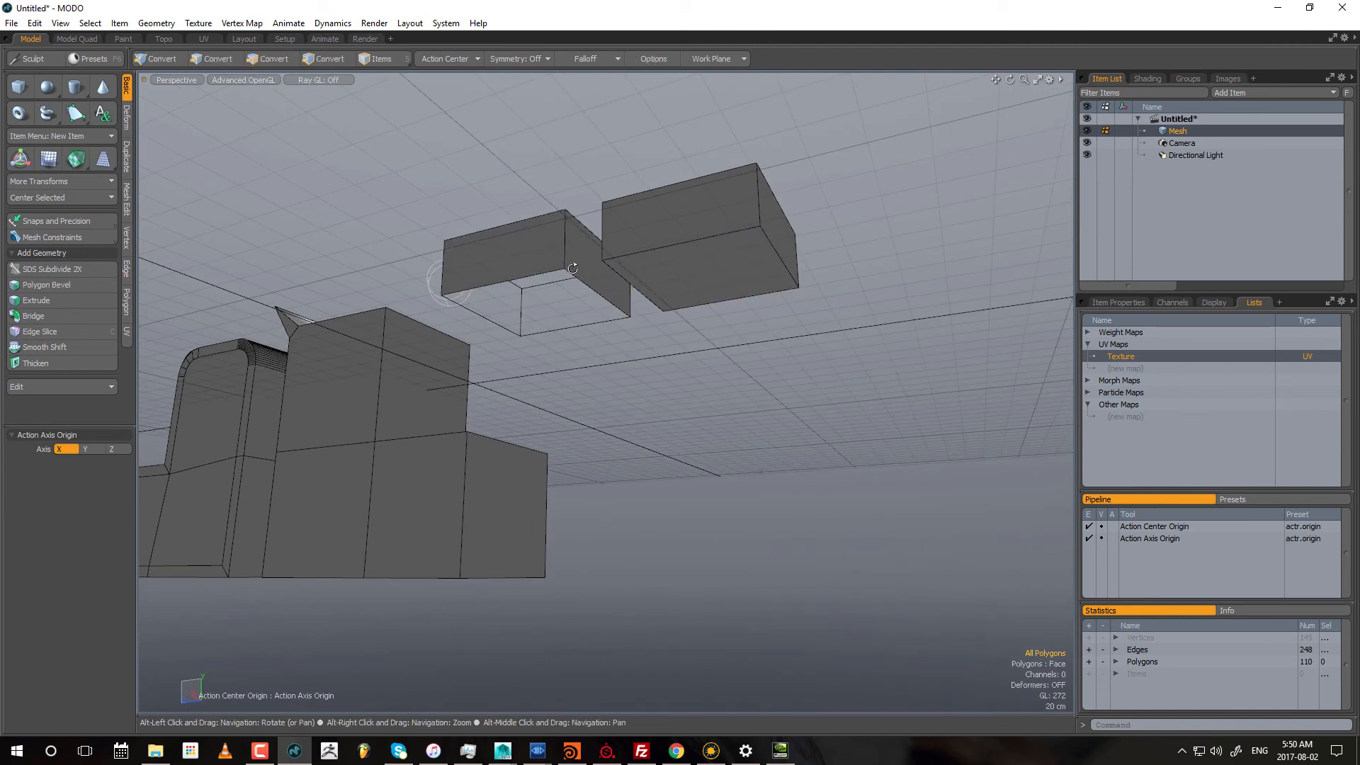
pyautogui.keyDown('alt'); pyautogui.moveTo(595, 291); pyautogui.dragTo(556, 346); pyautogui.keyUp('alt')
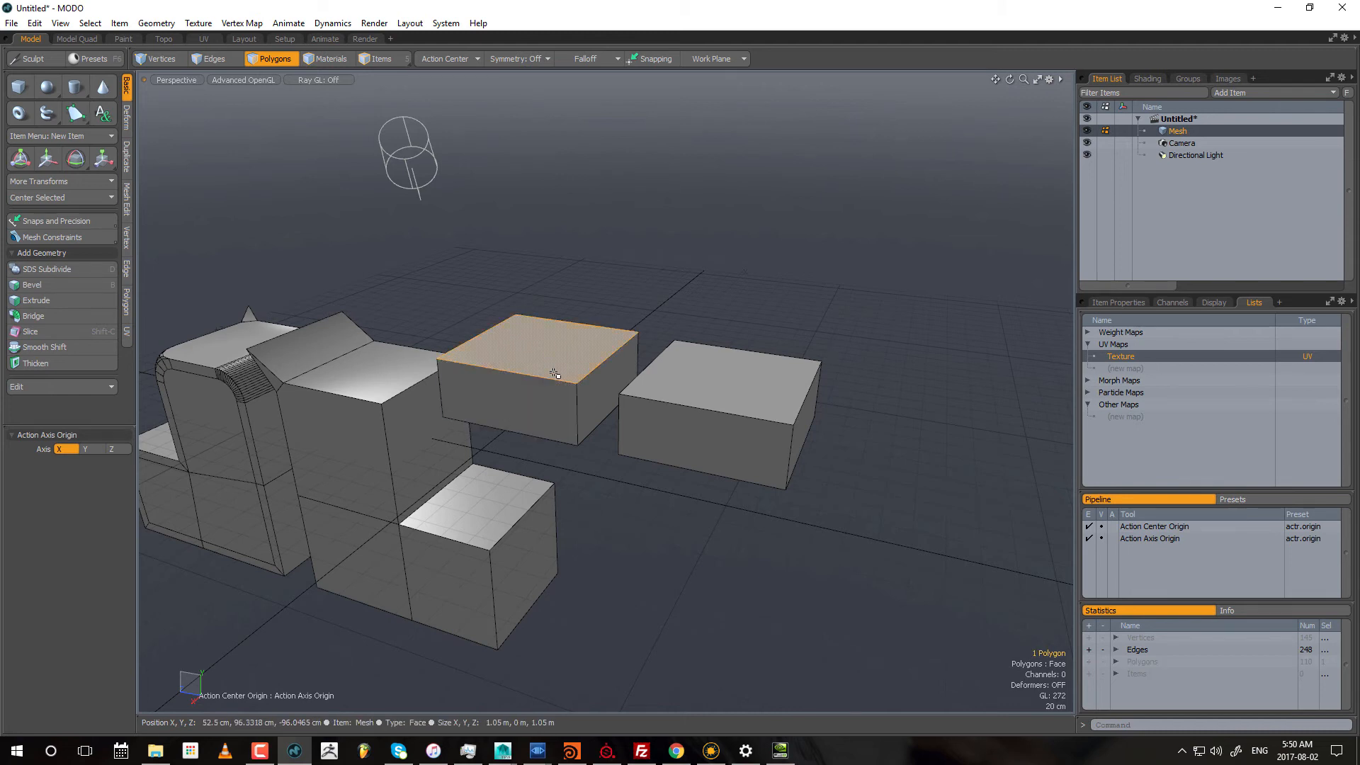
pyautogui.keyDown('shift'); pyautogui.click(516, 397); pyautogui.keyUp('shift')
pyautogui.keyDown('alt'); pyautogui.moveTo(517, 397); pyautogui.dragTo(863, 358); pyautogui.keyUp('alt')
pyautogui.keyDown('shift'); pyautogui.click(740, 379); pyautogui.keyUp('shift')
pyautogui.keyDown('shift'); pyautogui.click(676, 315); pyautogui.keyUp('shift')
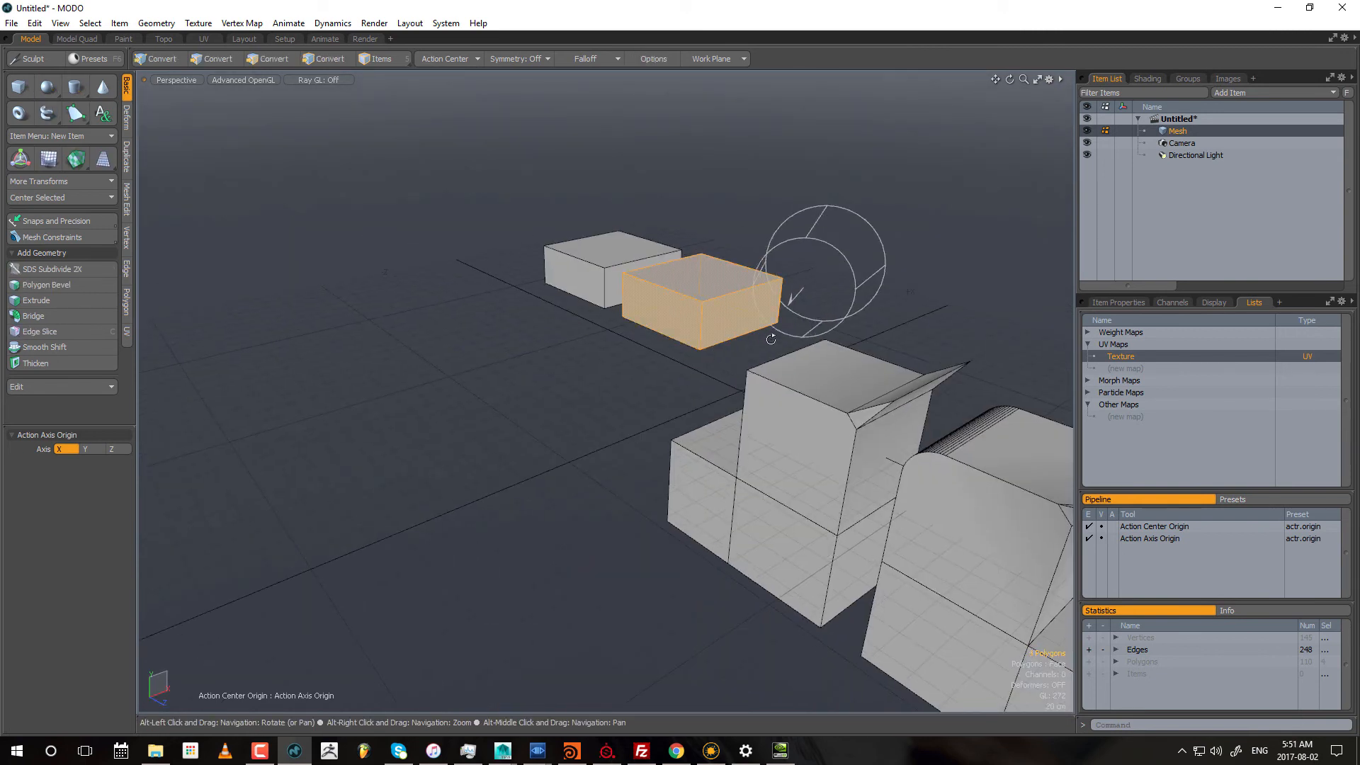
pyautogui.keyDown('alt'); pyautogui.moveTo(770, 340); pyautogui.dragTo(549, 430); pyautogui.keyUp('alt')
# Step: Examine the extruded box by selecting its top, side and bottom polygons in turn
pyautogui.click(769, 538)
pyautogui.keyDown('alt'); pyautogui.moveTo(768, 538); pyautogui.dragTo(711, 400); pyautogui.keyUp('alt')
pyautogui.click(665, 297)
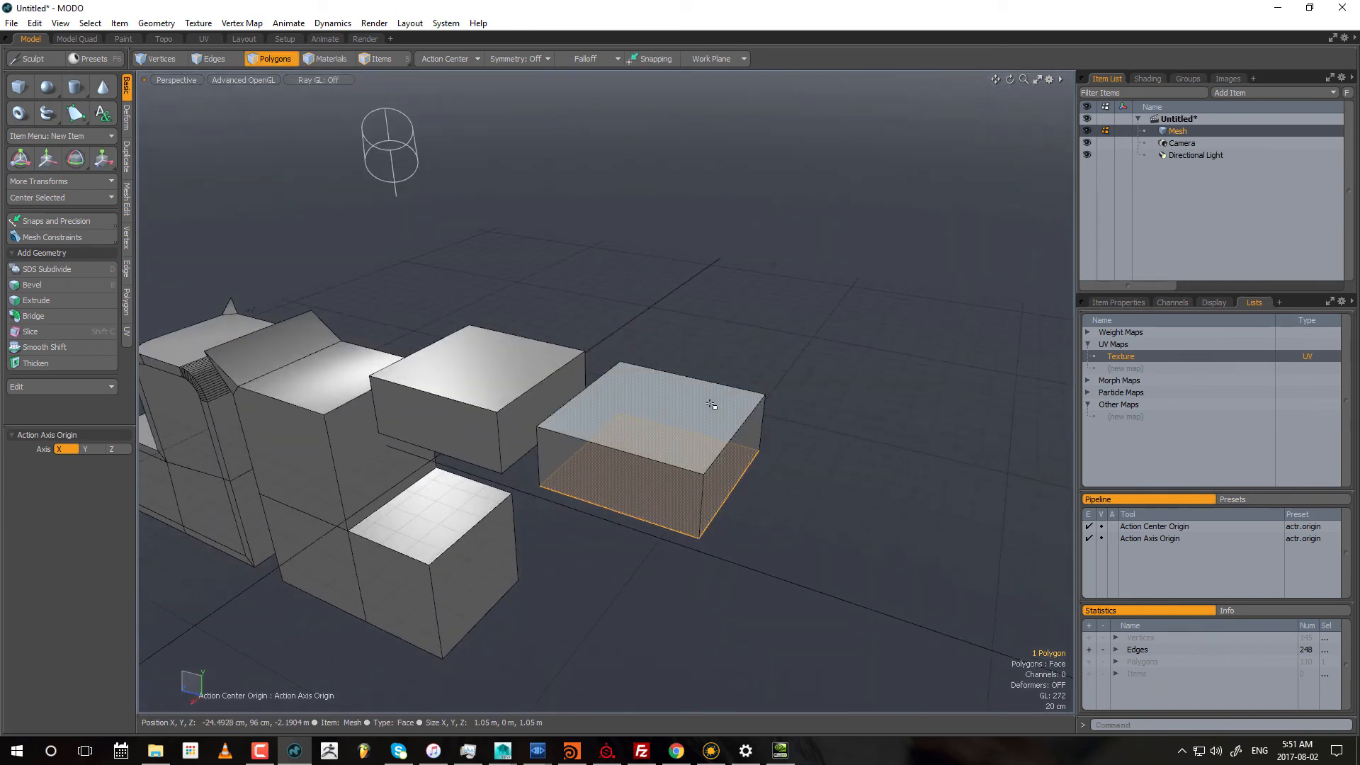
pyautogui.keyDown('shift'); pyautogui.click(665, 383); pyautogui.keyUp('shift')
pyautogui.keyDown('shift'); pyautogui.click(686, 495); pyautogui.keyUp('shift')
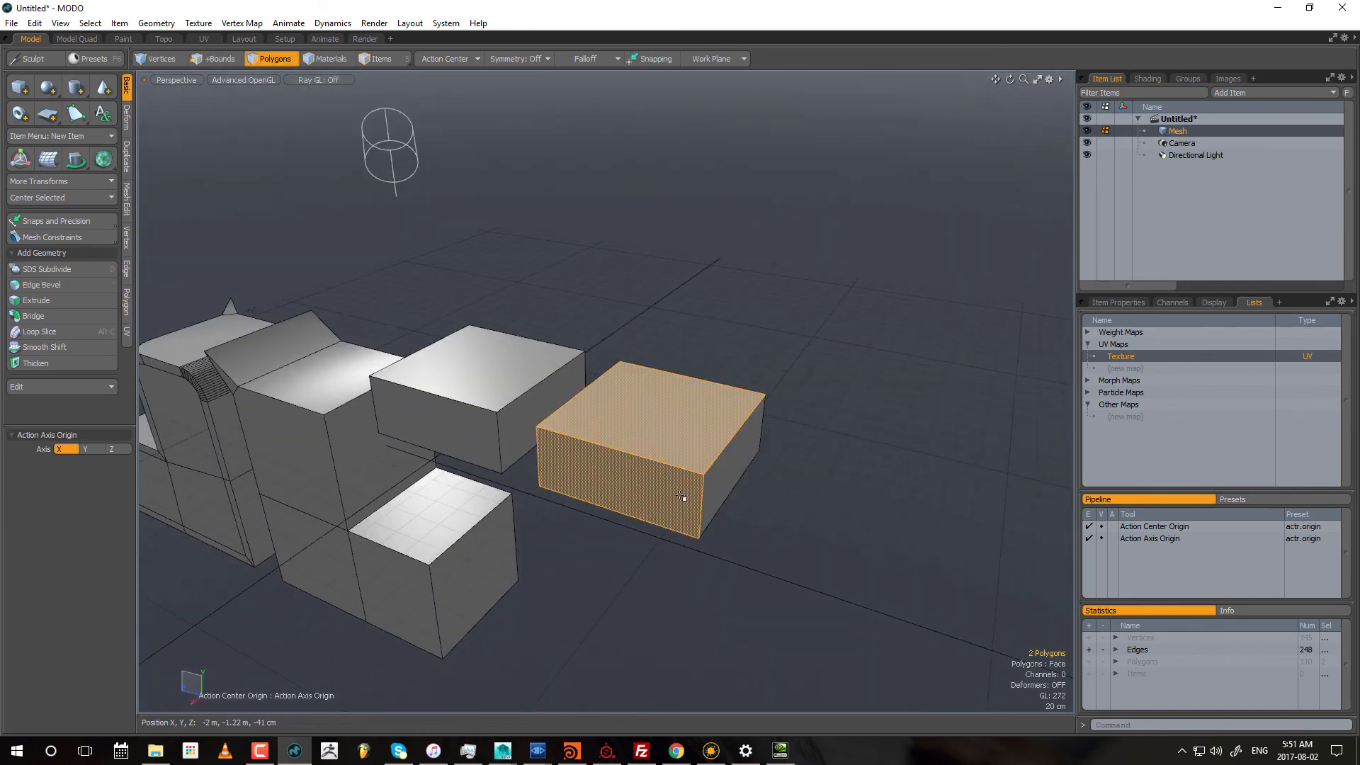
pyautogui.keyDown('alt'); pyautogui.moveTo(686, 495); pyautogui.dragTo(459, 294); pyautogui.keyUp('alt')
pyautogui.keyDown('shift'); pyautogui.click(459, 294); pyautogui.keyUp('shift')
pyautogui.keyDown('alt'); pyautogui.moveTo(576, 288); pyautogui.dragTo(523, 281); pyautogui.keyUp('alt')
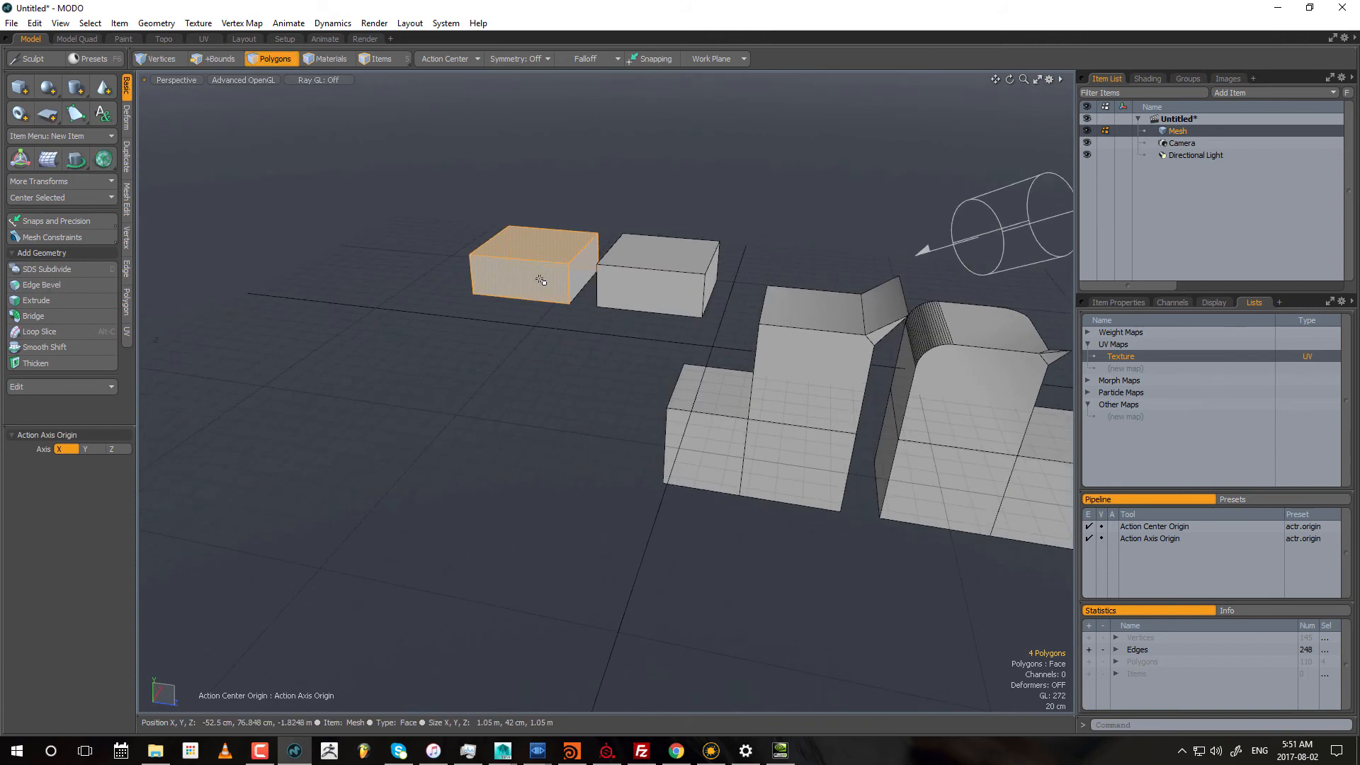
pyautogui.keyDown('shift'); pyautogui.click(581, 283); pyautogui.keyUp('shift')
pyautogui.keyDown('alt'); pyautogui.moveTo(477, 326); pyautogui.dragTo(814, 283); pyautogui.keyUp('alt')
pyautogui.click(701, 304)
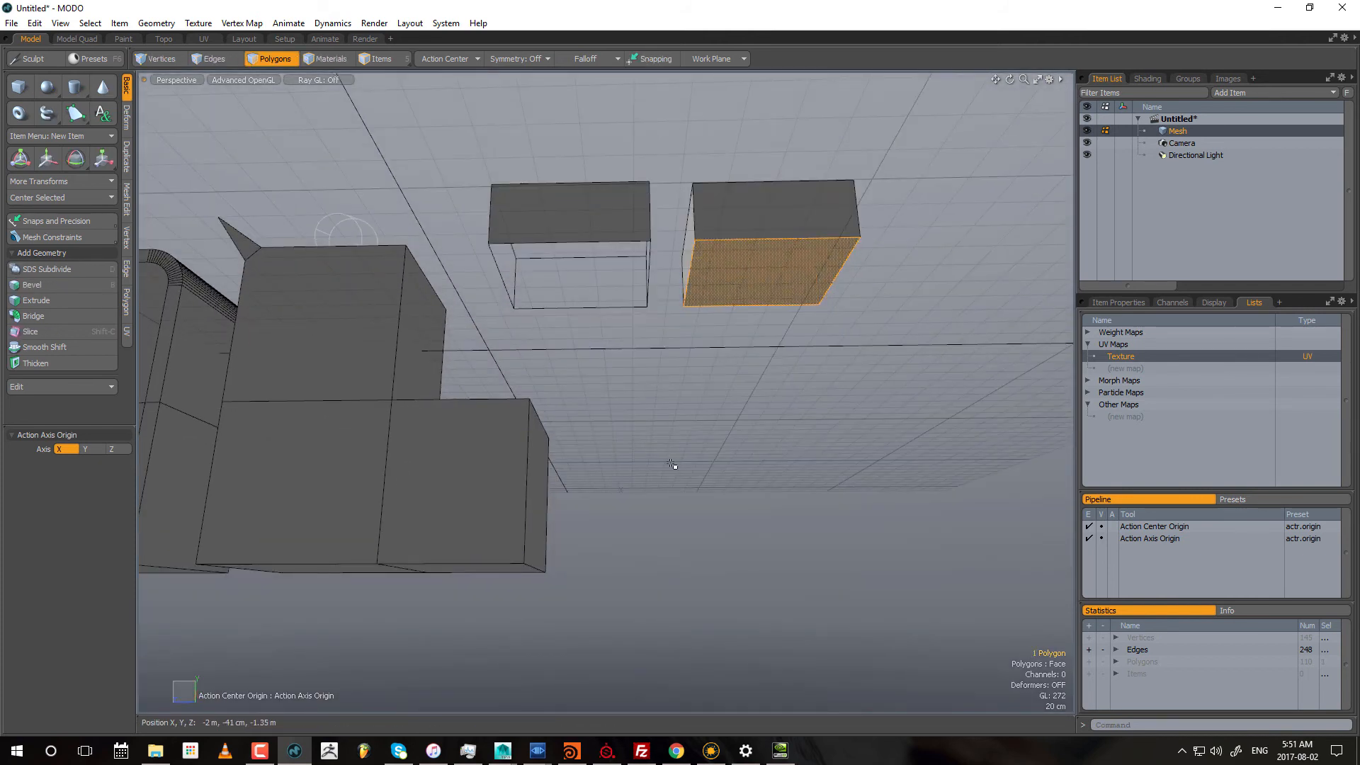
pyautogui.keyDown('alt'); pyautogui.moveTo(819, 337); pyautogui.dragTo(680, 393); pyautogui.keyUp('alt')
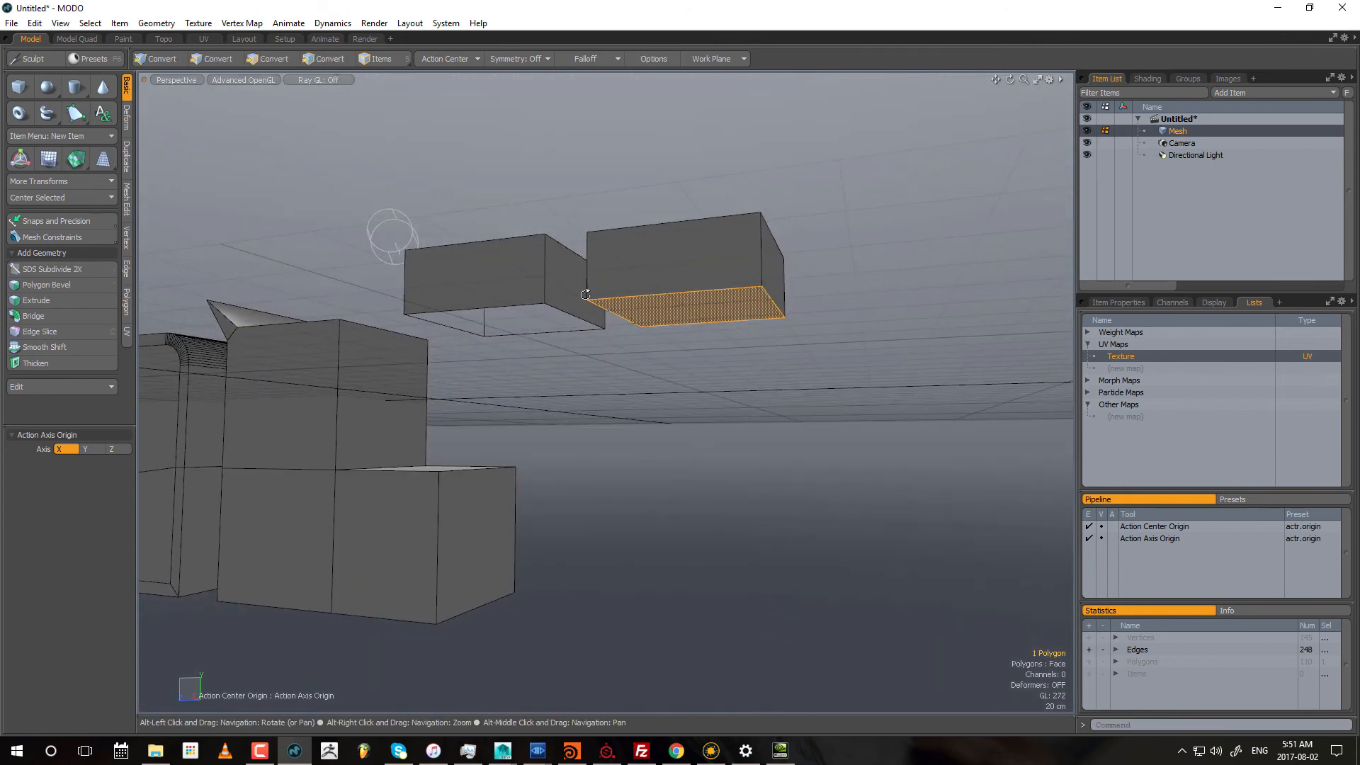
# Step: Review which polygons make up the beveled box by selecting its top and side faces
pyautogui.keyDown('alt'); pyautogui.moveTo(504, 241); pyautogui.dragTo(540, 332); pyautogui.keyUp('alt')
pyautogui.click(519, 338)
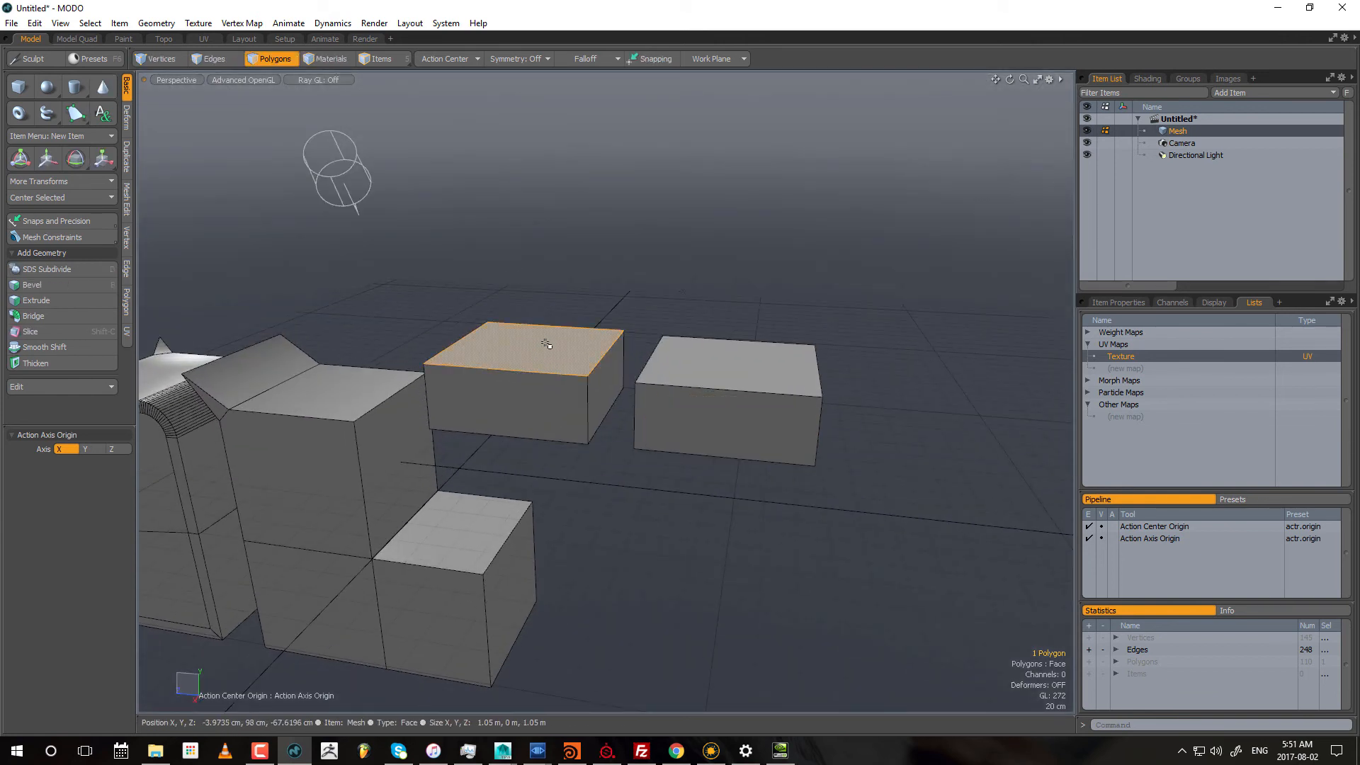
pyautogui.keyDown('alt'); pyautogui.moveTo(556, 359); pyautogui.dragTo(715, 338); pyautogui.keyUp('alt')
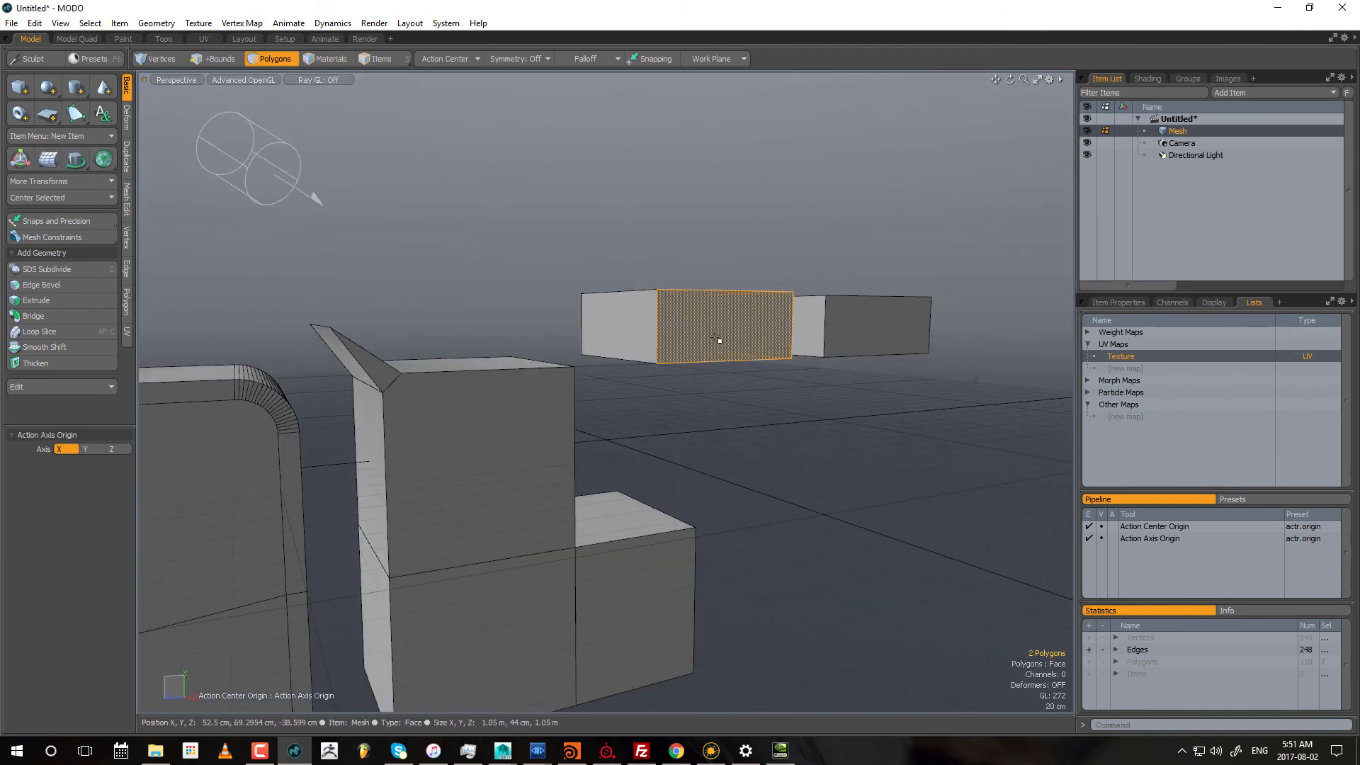
pyautogui.keyDown('shift'); pyautogui.click(621, 327); pyautogui.keyUp('shift')
pyautogui.keyDown('alt'); pyautogui.moveTo(621, 330); pyautogui.dragTo(775, 357); pyautogui.keyUp('alt')
pyautogui.keyDown('shift'); pyautogui.click(710, 322); pyautogui.keyUp('shift')
# Step: Select the extruded box's top and side polygons and delete them, keeping only the original flat polygon
pyautogui.keyDown('alt'); pyautogui.moveTo(691, 354); pyautogui.dragTo(841, 407); pyautogui.keyUp('alt')
pyautogui.doubleClick(678, 378)
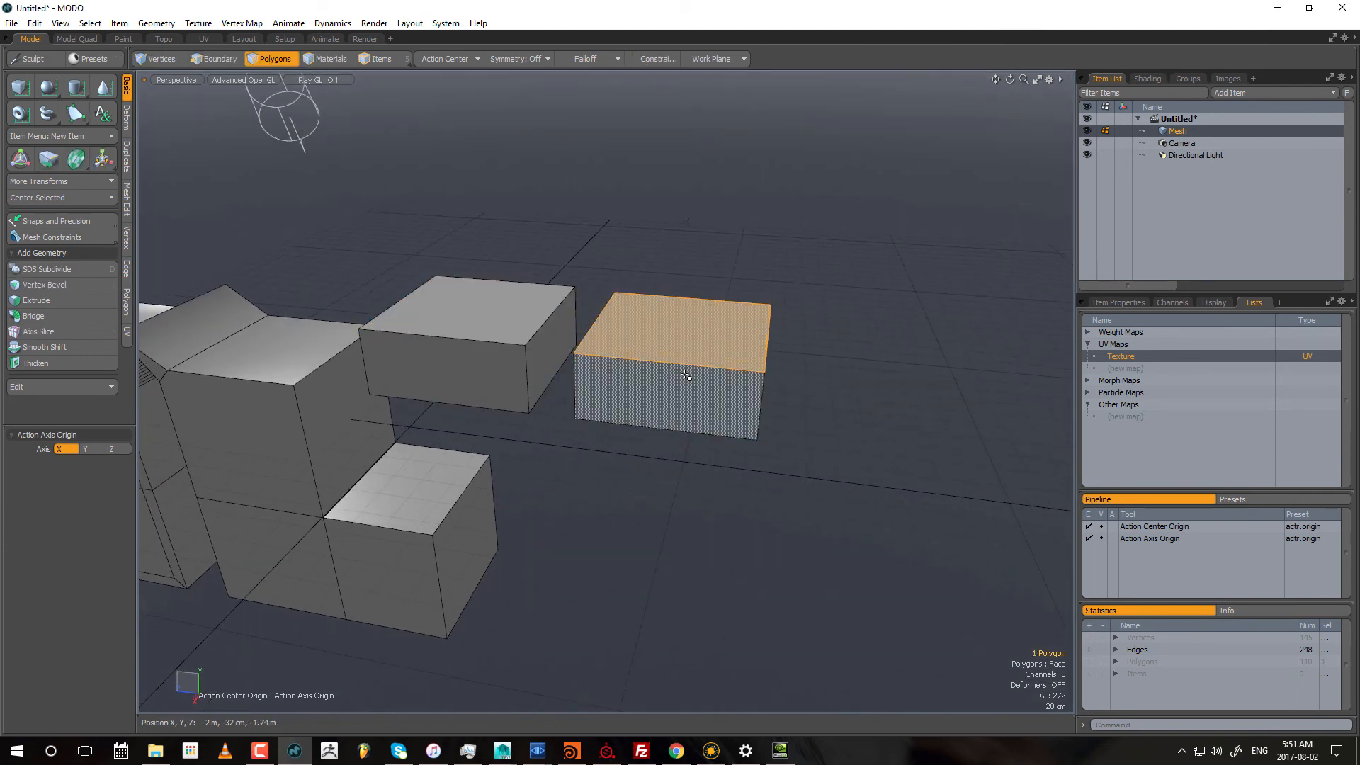
pyautogui.press('Delete')
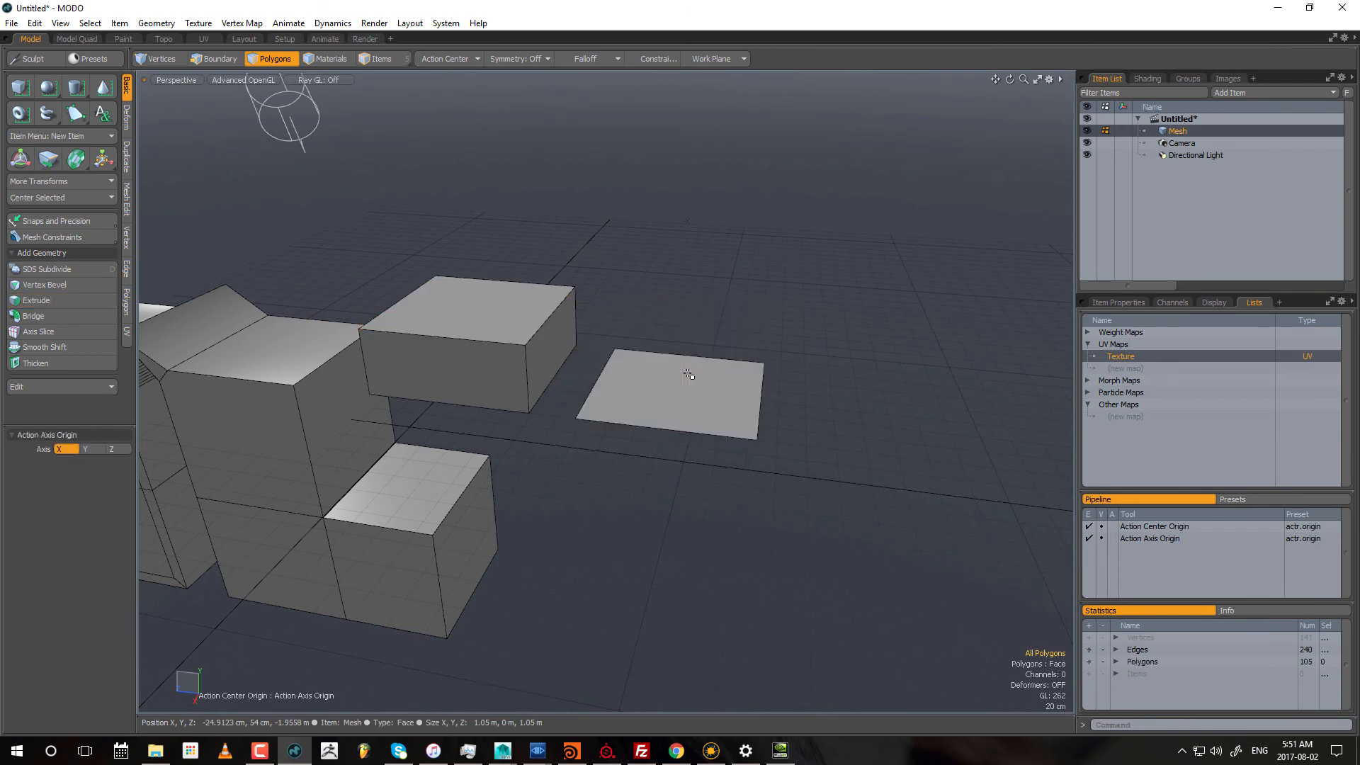
# Step: Undo the deletion, the extrusion and the bevel back to the two flat polygons
pyautogui.hotkey('ctrl', 'z')
pyautogui.hotkey('ctrl', 'z')
pyautogui.hotkey('ctrl', 'z')
# Step: Bevel the flat polygon nearest the blocks with an inset of about 13.8 cm and no shift, then clear the selection
pyautogui.keyDown('alt'); pyautogui.keyDown('shift'); pyautogui.moveTo(586, 364); pyautogui.dragTo(633, 361); pyautogui.keyUp('shift'); pyautogui.keyUp('alt')
pyautogui.press('b')
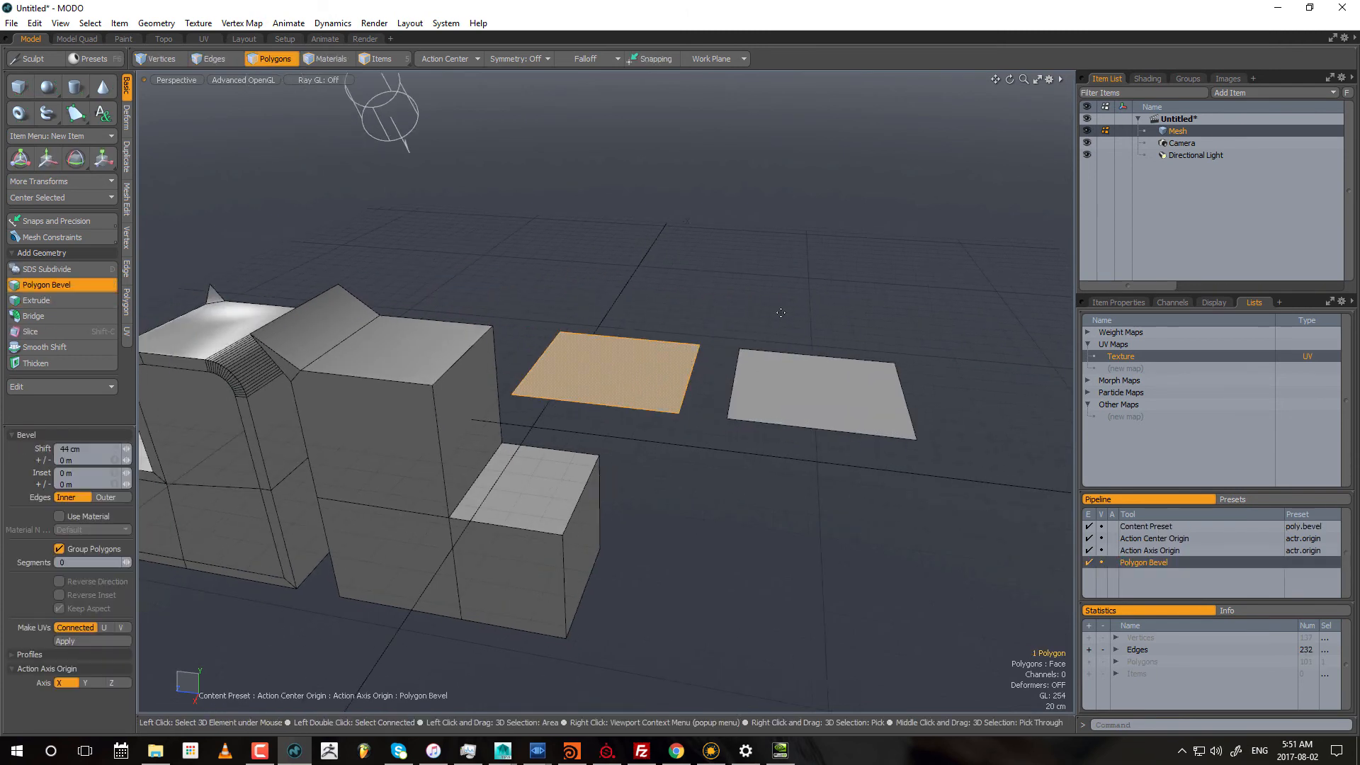
pyautogui.click(581, 390)
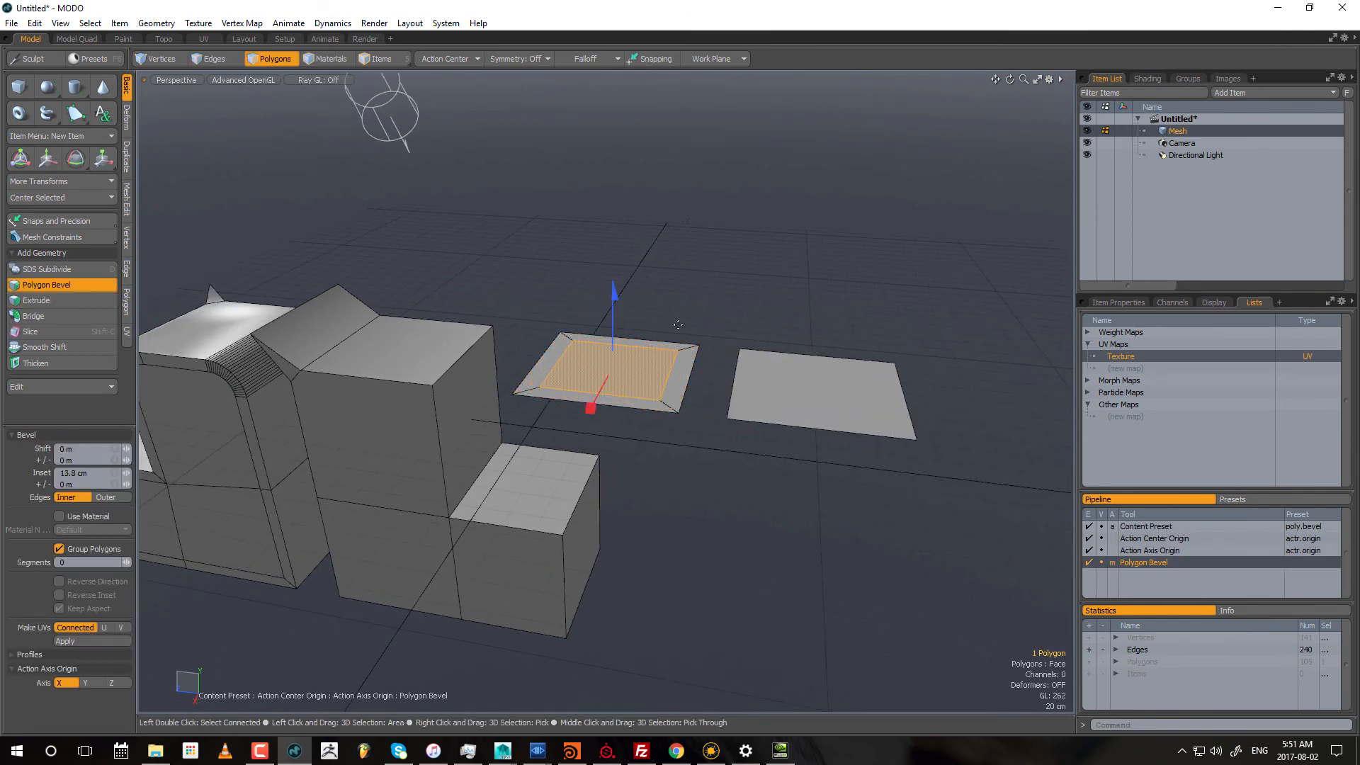
pyautogui.press('space')
pyautogui.click(888, 314)
pyautogui.keyDown('alt'); pyautogui.moveTo(887, 313); pyautogui.dragTo(759, 380); pyautogui.keyUp('alt')
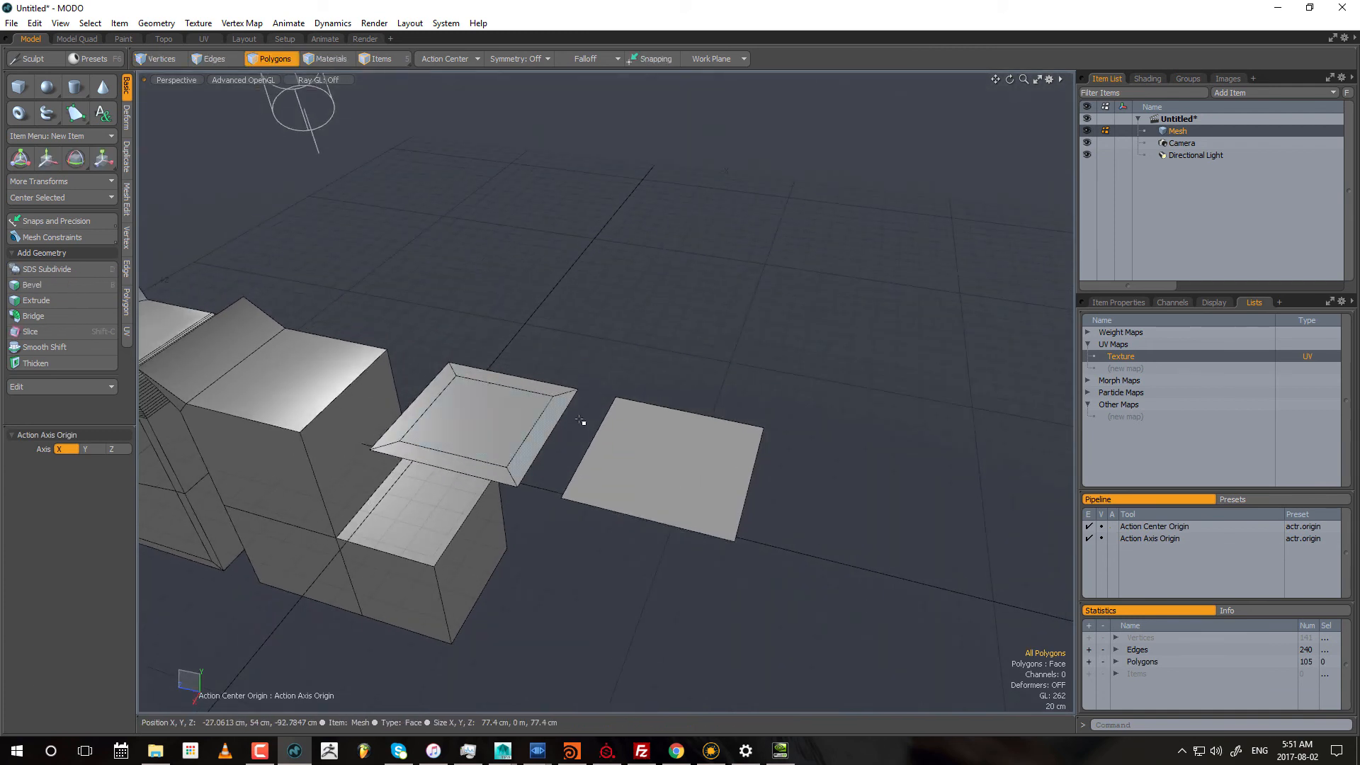
# Step: Extrude the other flat polygon in place with zero extent, and bring up the Scale transform on it without resizing
pyautogui.click(660, 438)
pyautogui.hotkey('ctrl', '3')
pyautogui.click(740, 354)
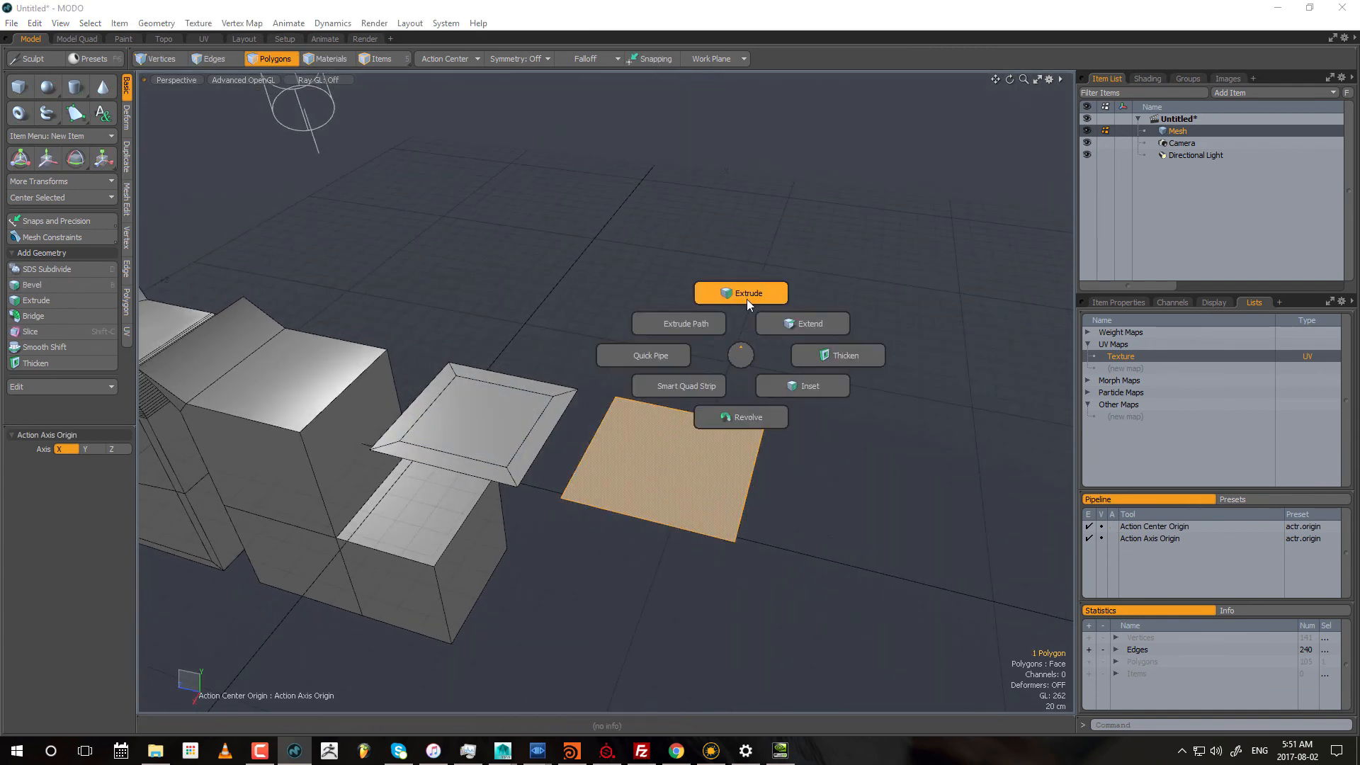
pyautogui.click(747, 300)
pyautogui.click(747, 304)
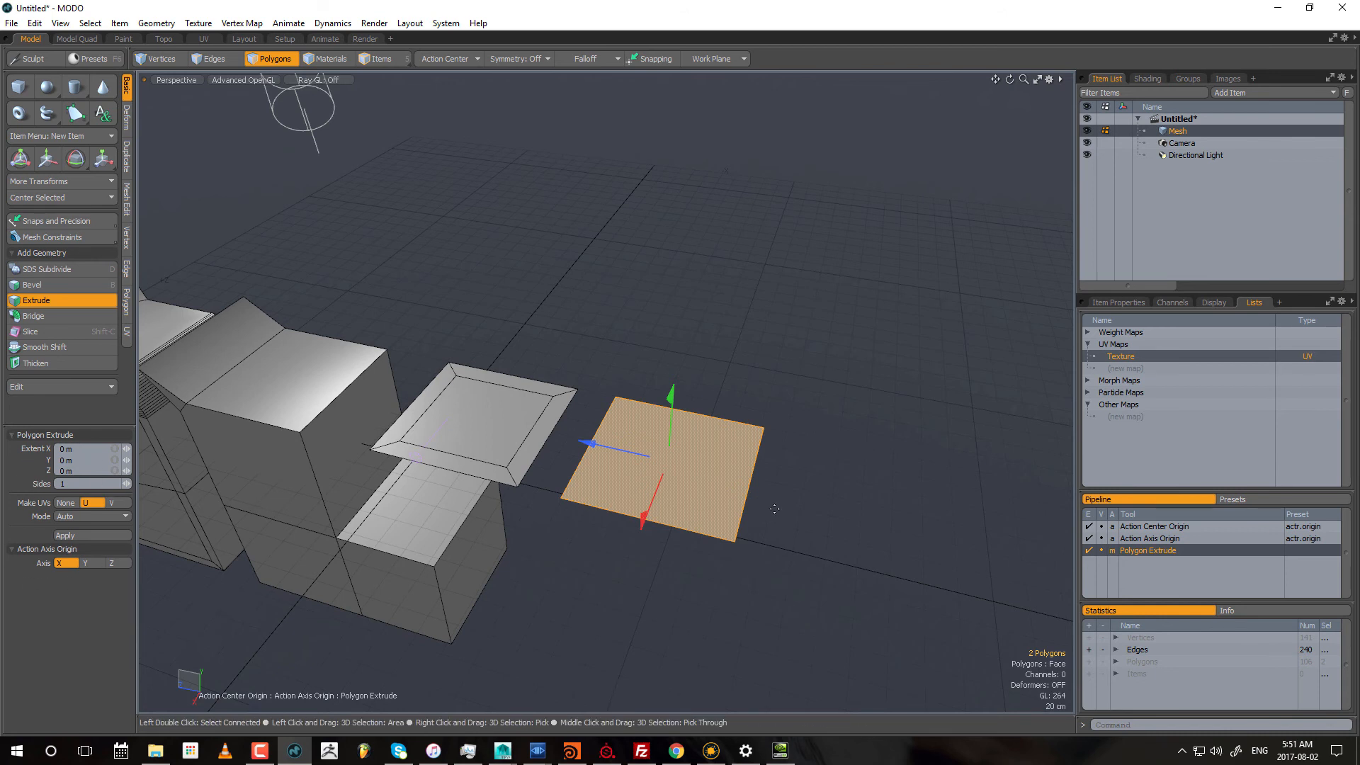
pyautogui.press('r')
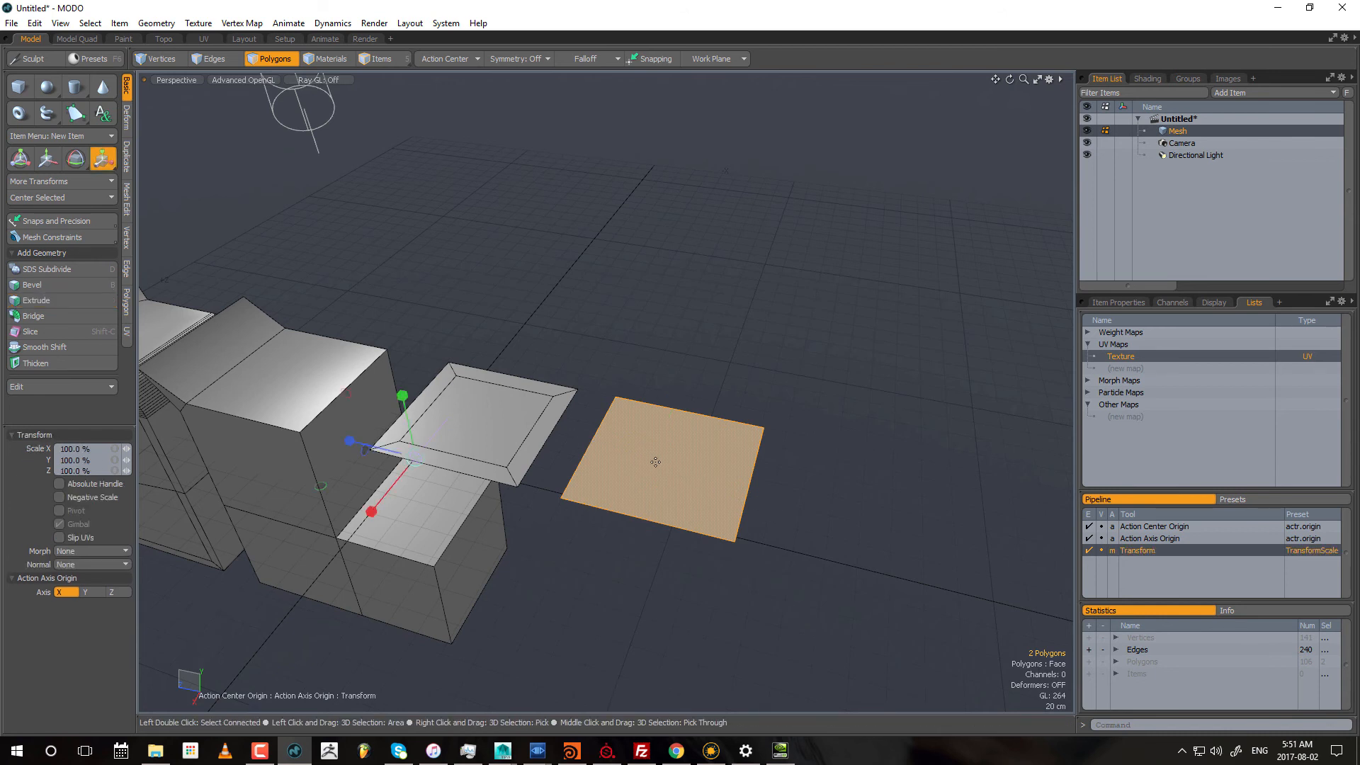
pyautogui.press('space')
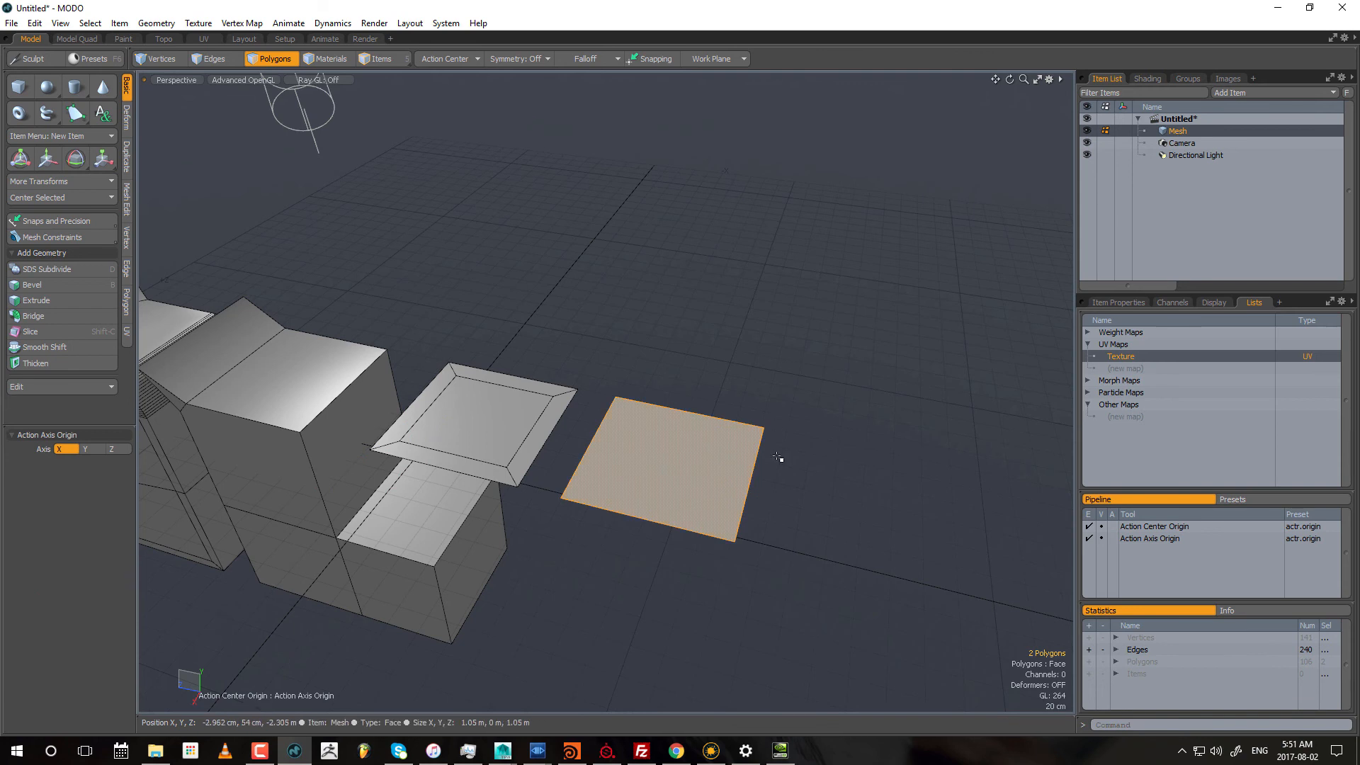
# Step: Select the three L-shaped front polygons of the block nearest the flat polygons and extrude them in place with zero extent
pyautogui.keyDown('alt'); pyautogui.moveTo(554, 424); pyautogui.dragTo(552, 406); pyautogui.keyUp('alt')
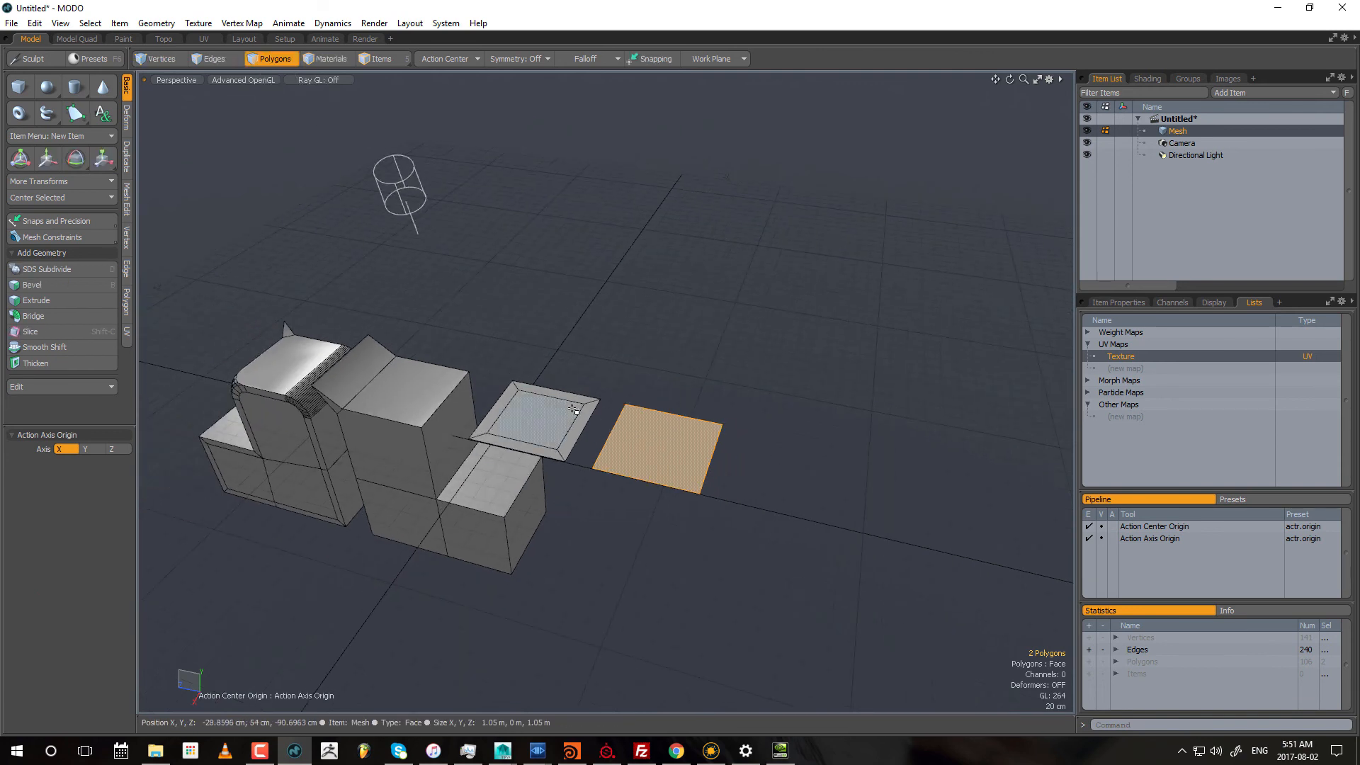
pyautogui.keyDown('alt'); pyautogui.moveTo(368, 374); pyautogui.dragTo(708, 373); pyautogui.keyUp('alt')
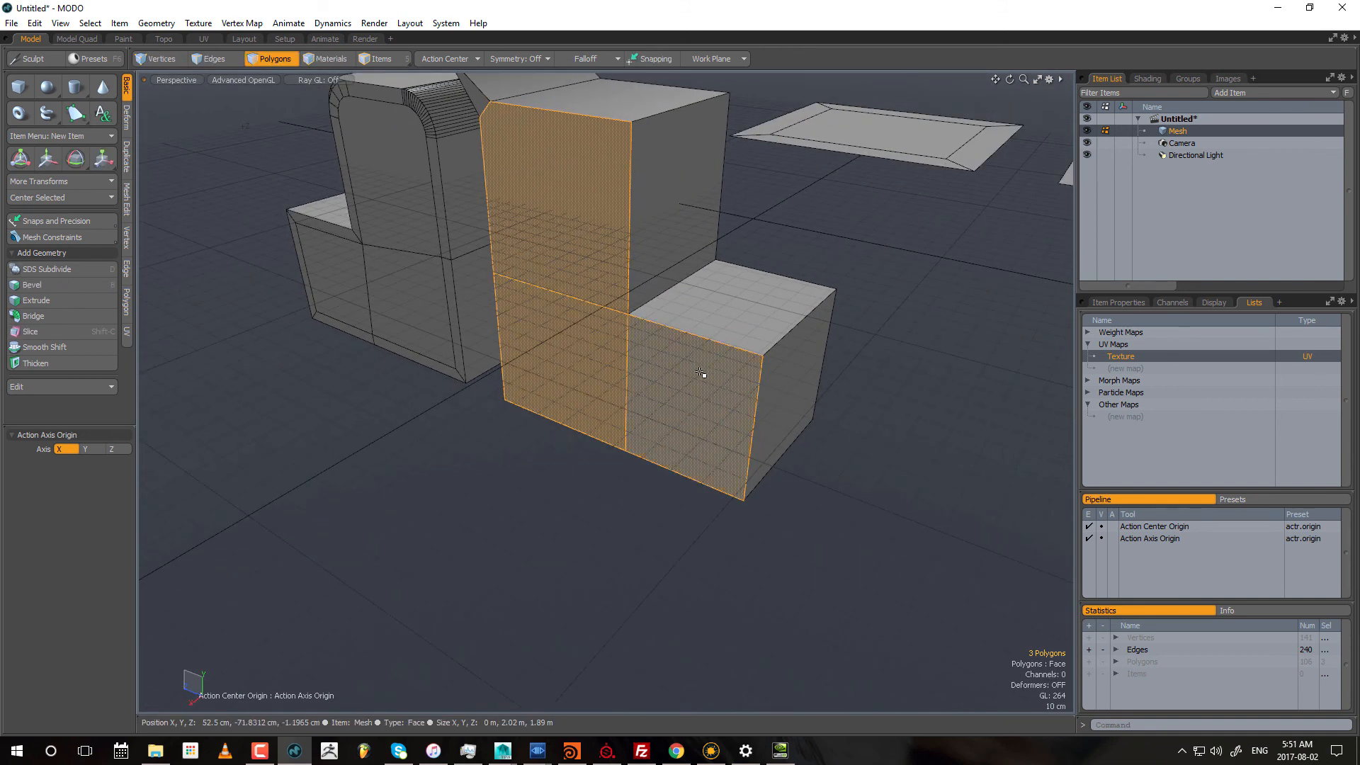
pyautogui.hotkey('shift', 'x')
pyautogui.click(698, 234)
pyautogui.click(694, 333)
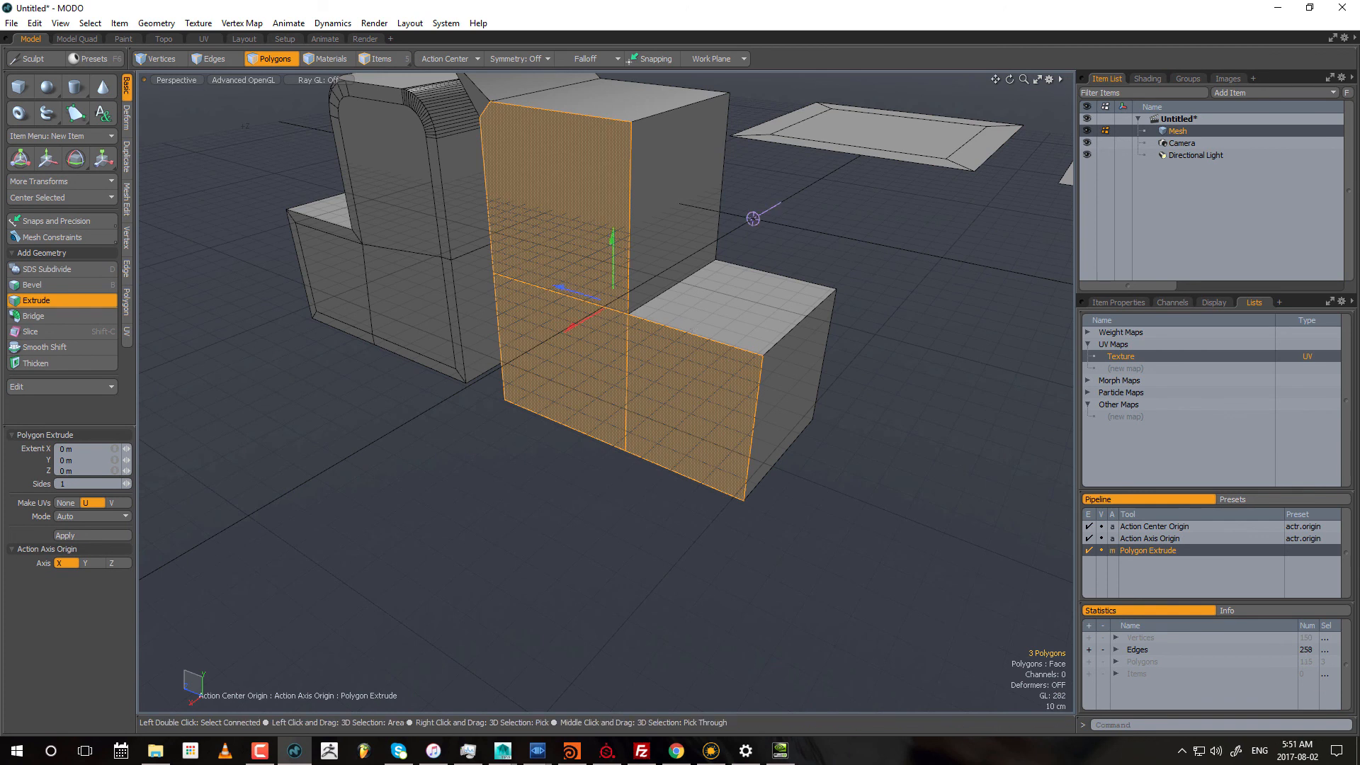
pyautogui.press('space')
# Step: Try to scale the extruded front polygons uniformly to about 62.5% around the origin
pyautogui.press('r')
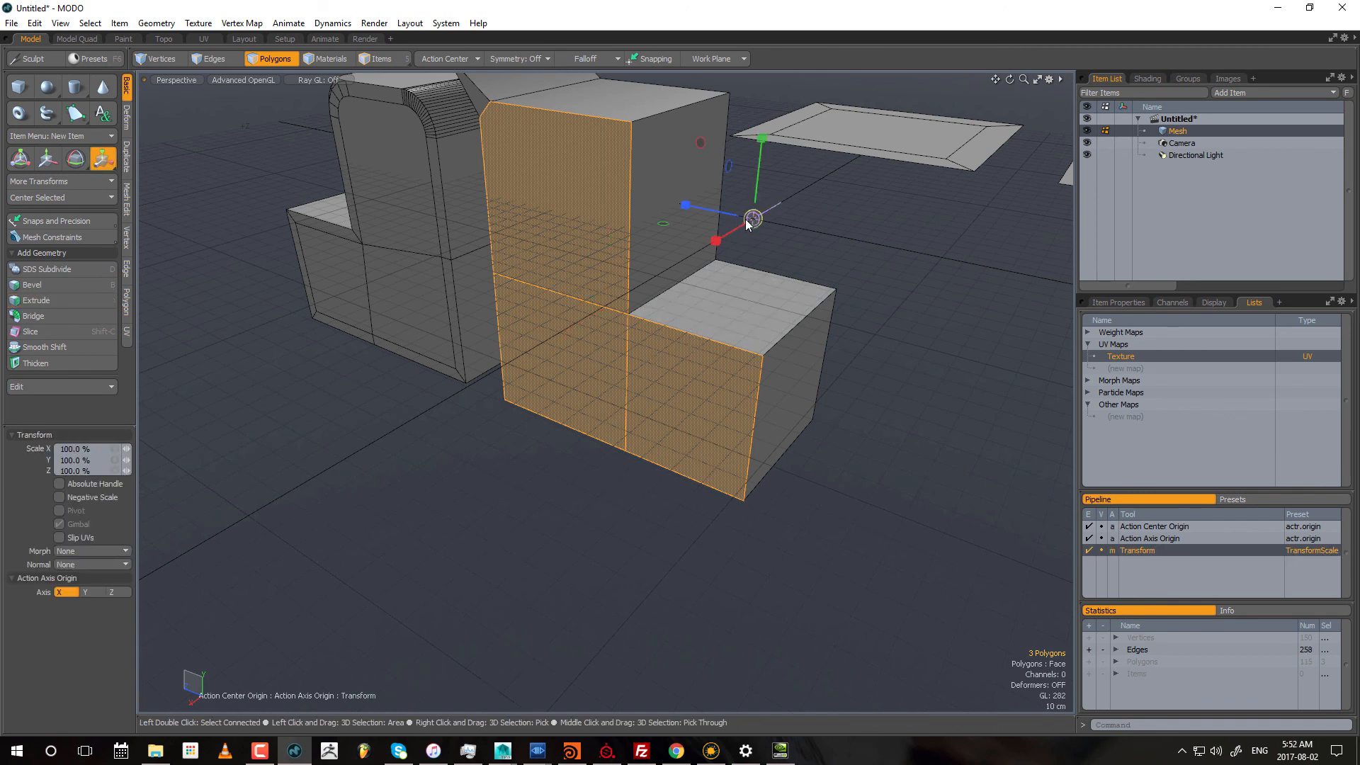
pyautogui.moveTo(746, 222); pyautogui.dragTo(694, 228)
pyautogui.keyDown('alt'); pyautogui.moveTo(691, 318); pyautogui.dragTo(705, 308); pyautogui.keyUp('alt')
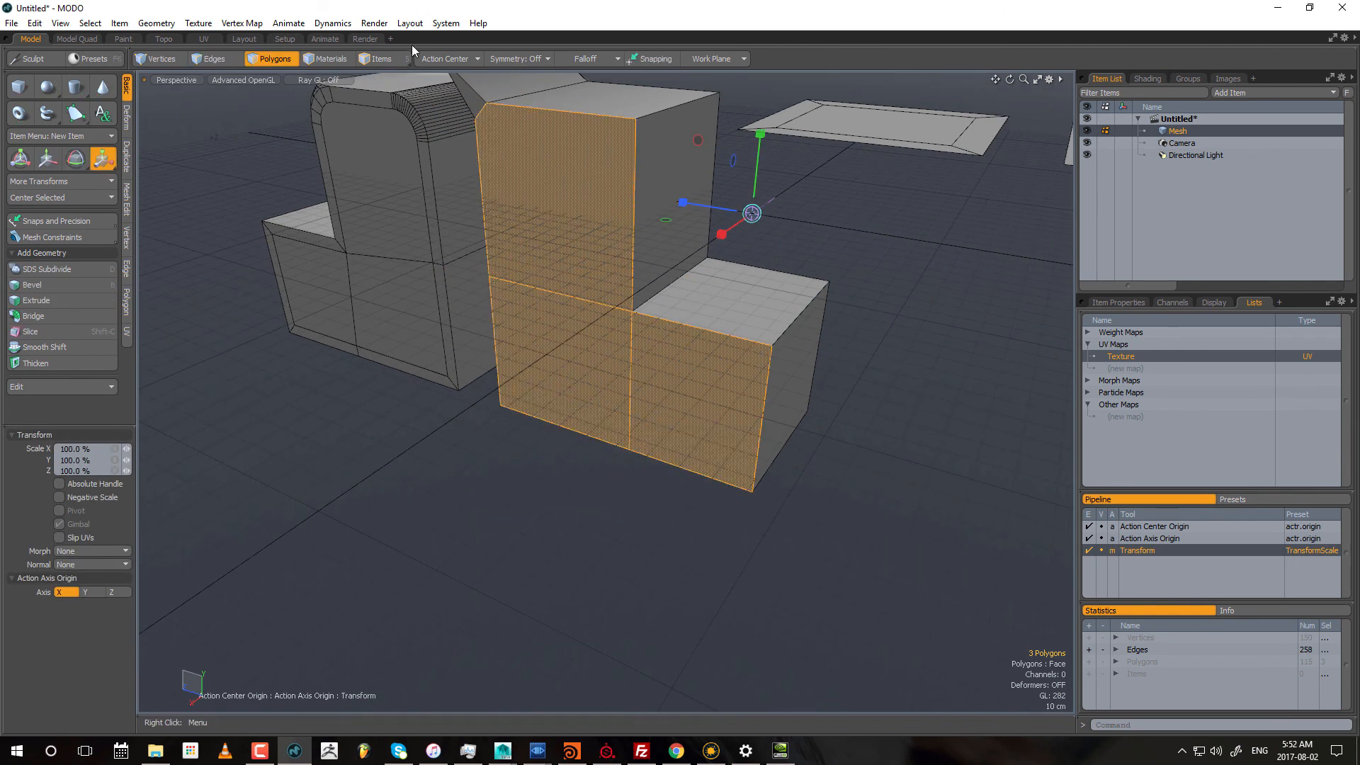
# Step: Switch the action center to Automatic, scale the extruded front polygons uniformly to about 68.5%, and clear the selection
pyautogui.click(461, 60)
pyautogui.click(453, 69)
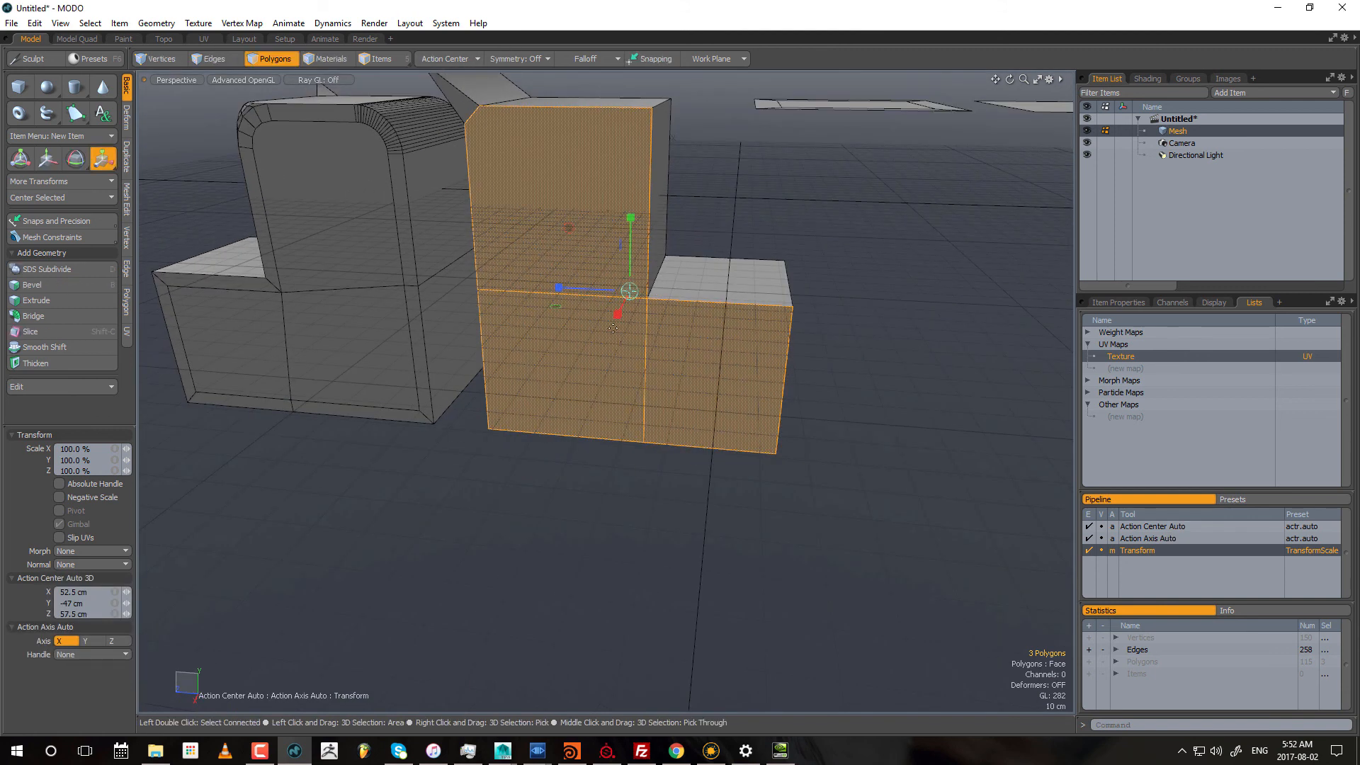
pyautogui.moveTo(631, 291); pyautogui.dragTo(586, 295)
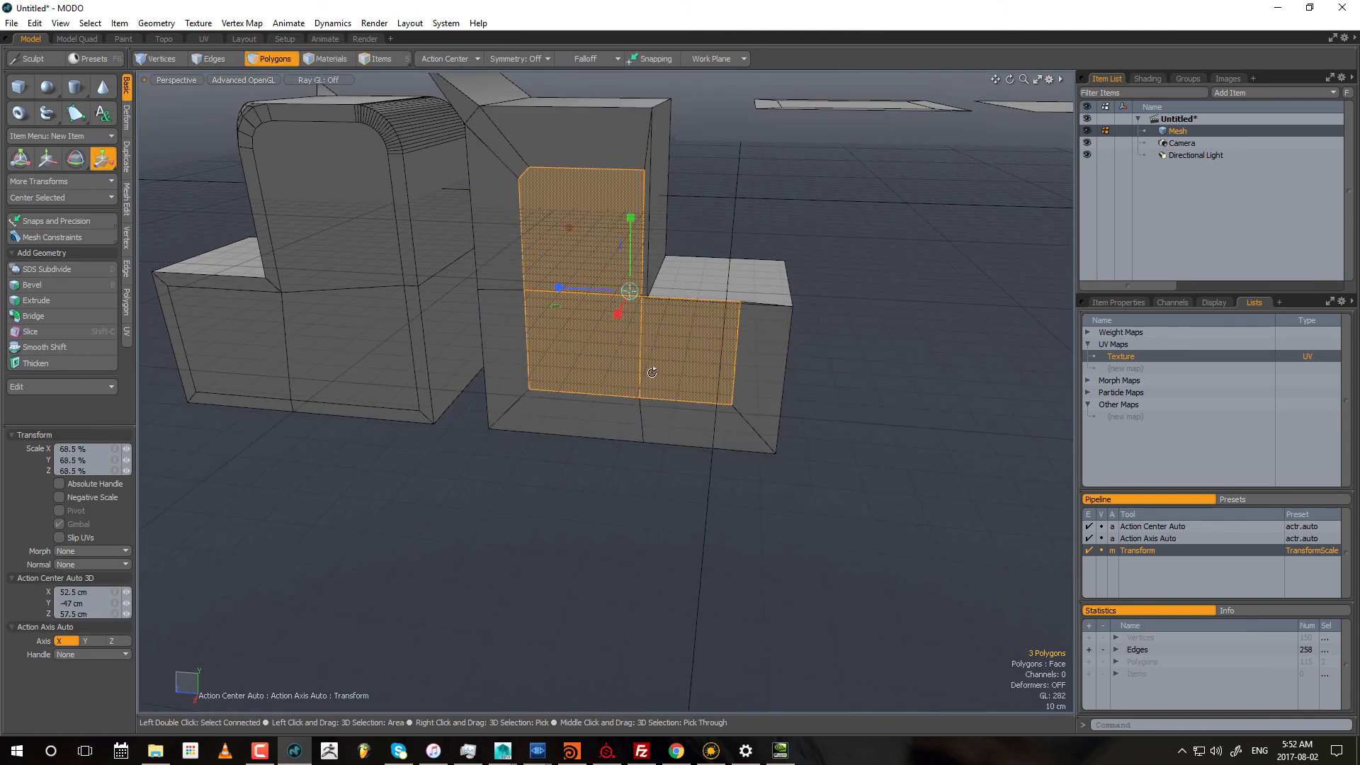
pyautogui.keyDown('alt'); pyautogui.moveTo(649, 374); pyautogui.dragTo(703, 385); pyautogui.keyUp('alt')
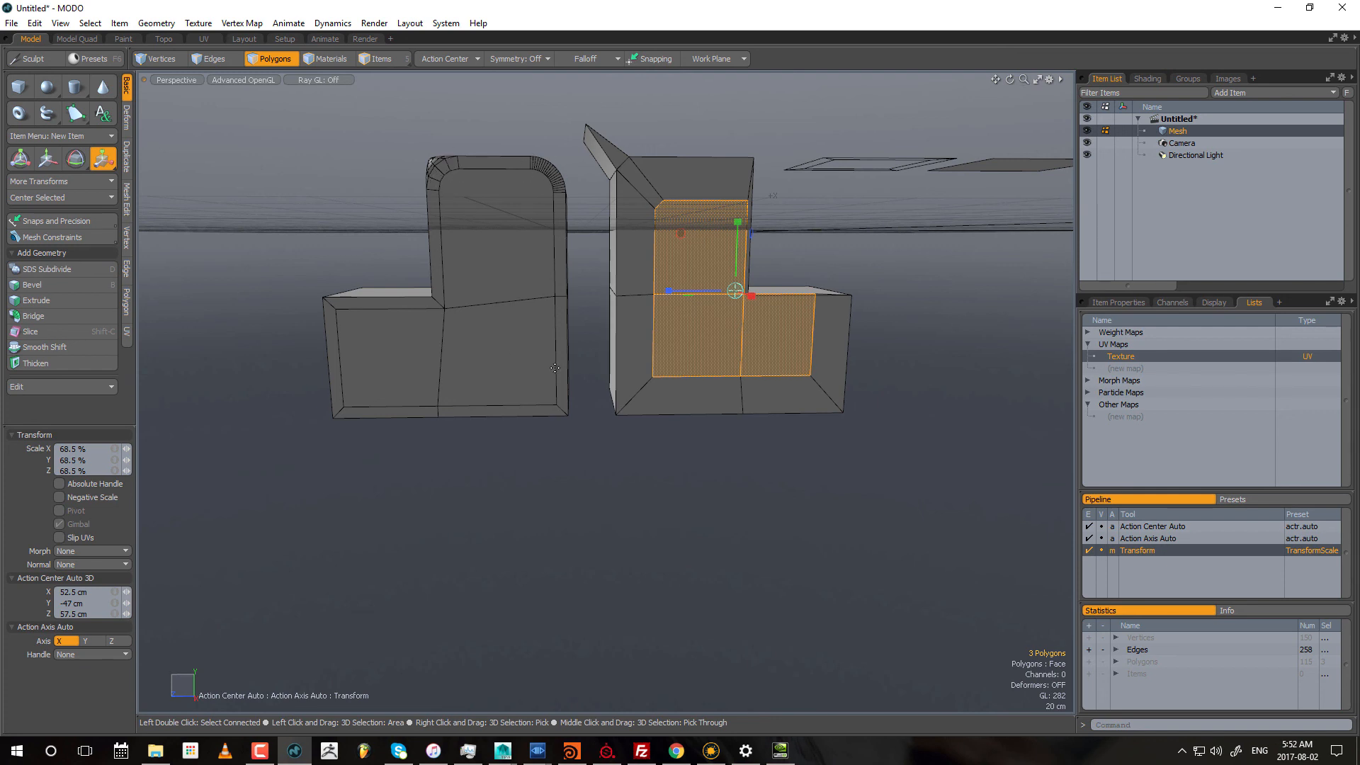
pyautogui.keyDown('alt'); pyautogui.moveTo(554, 367); pyautogui.dragTo(673, 432); pyautogui.keyUp('alt')
pyautogui.press('space')
pyautogui.click(800, 488)
pyautogui.keyDown('alt'); pyautogui.moveTo(800, 489); pyautogui.dragTo(630, 581); pyautogui.keyUp('alt')
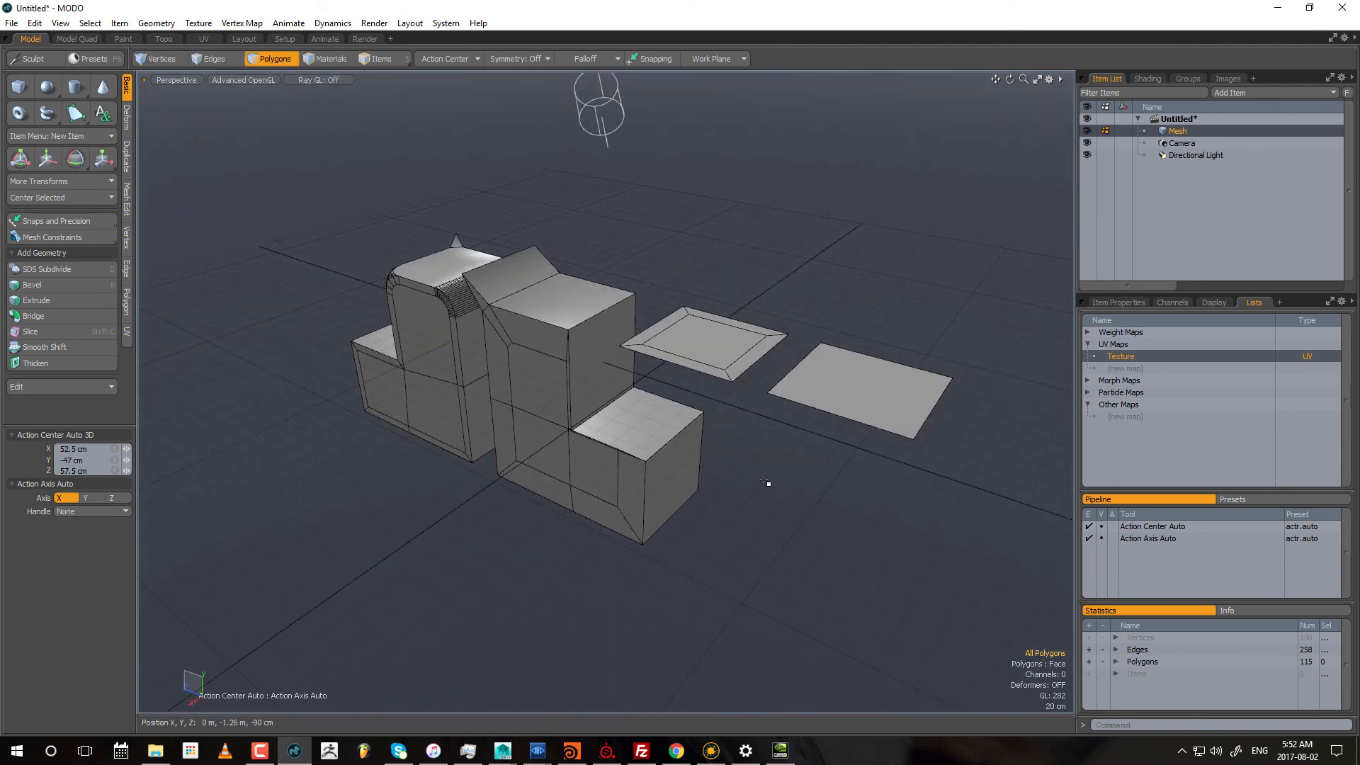